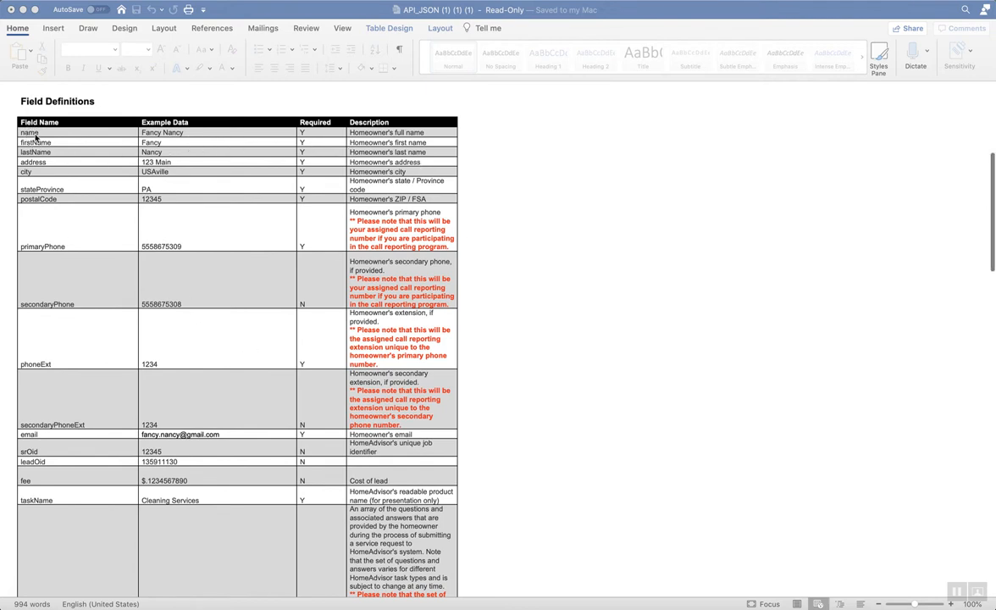
Review the field definitions, the example posts with and without appointment, and the partner requirements in the HomeAdvisor JSON lead feed document.
scroll(56, 302, down, 3)
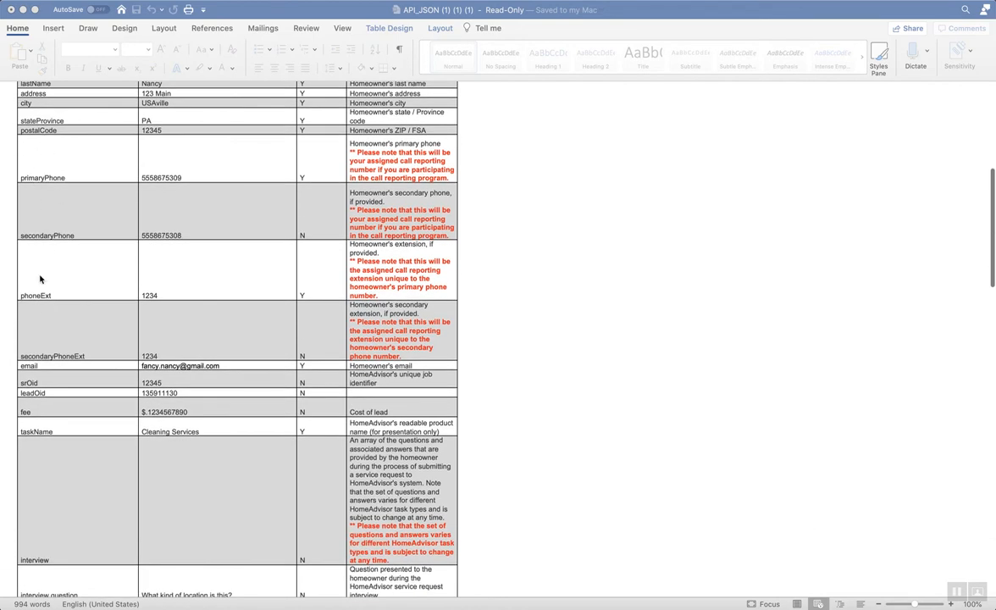
scroll(47, 408, down, 20)
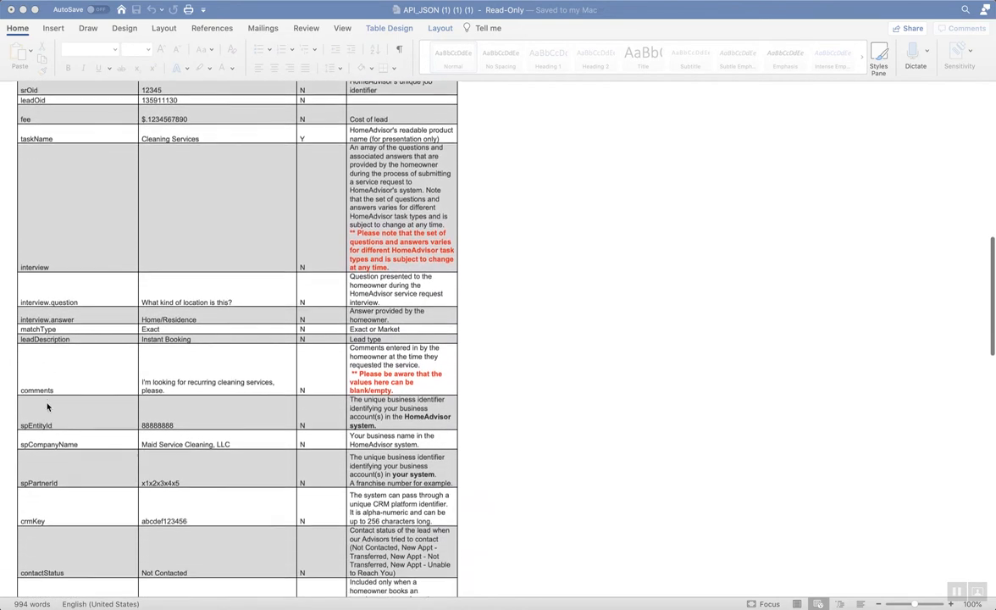
scroll(48, 408, down, 20)
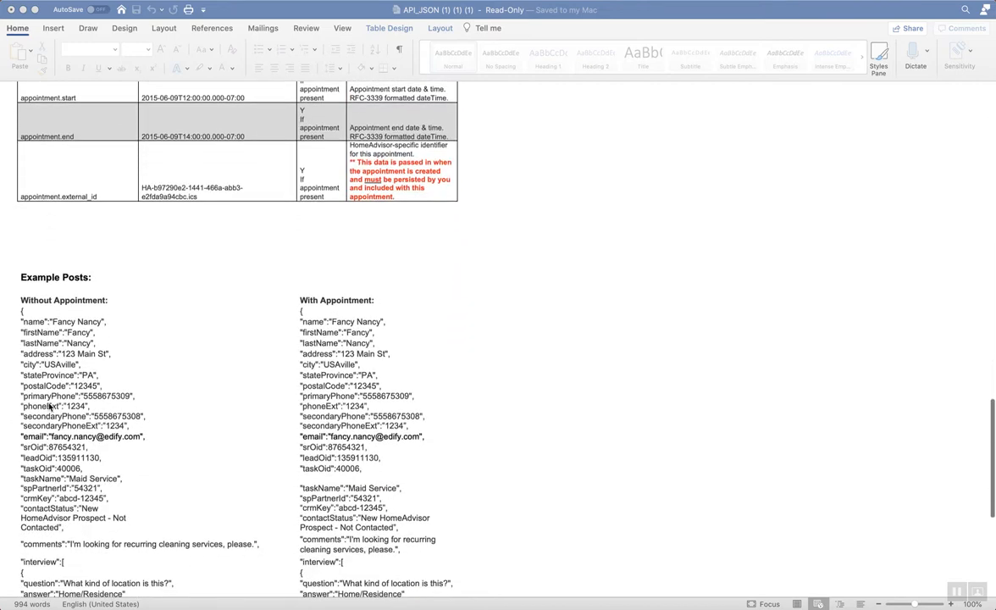
scroll(156, 385, down, 4)
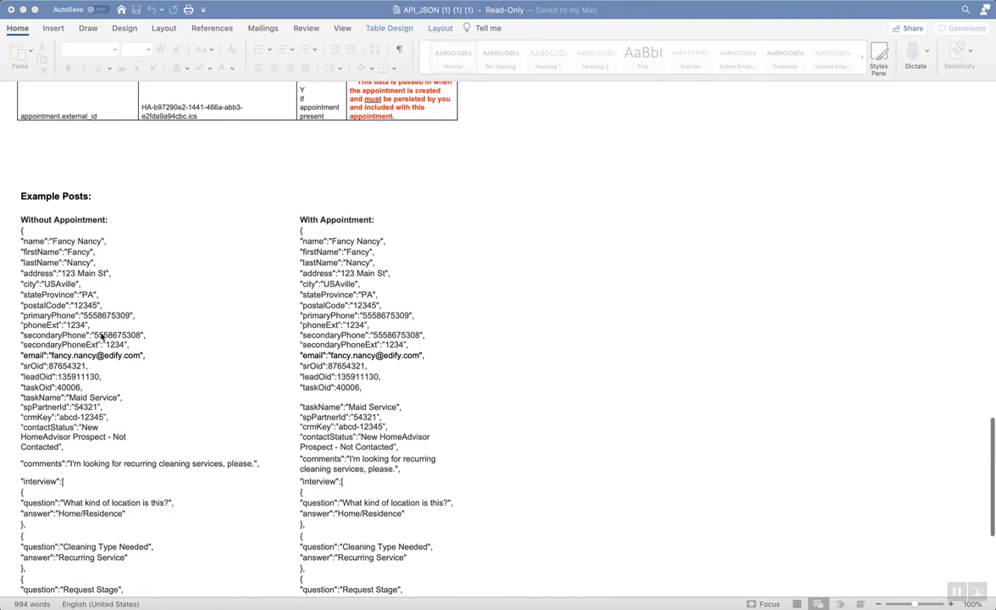
scroll(90, 422, down, 8)
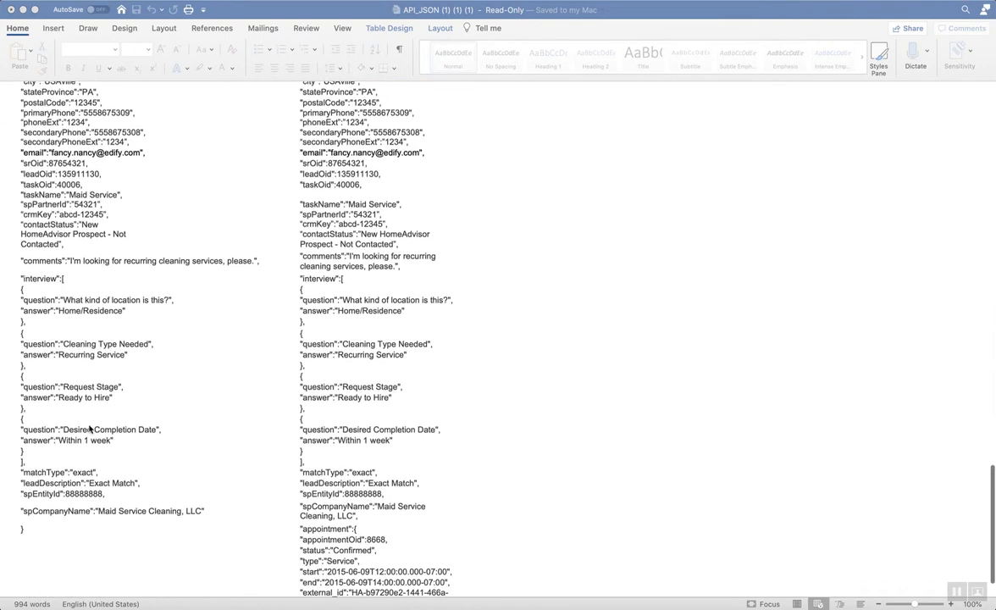
scroll(89, 429, up, 10)
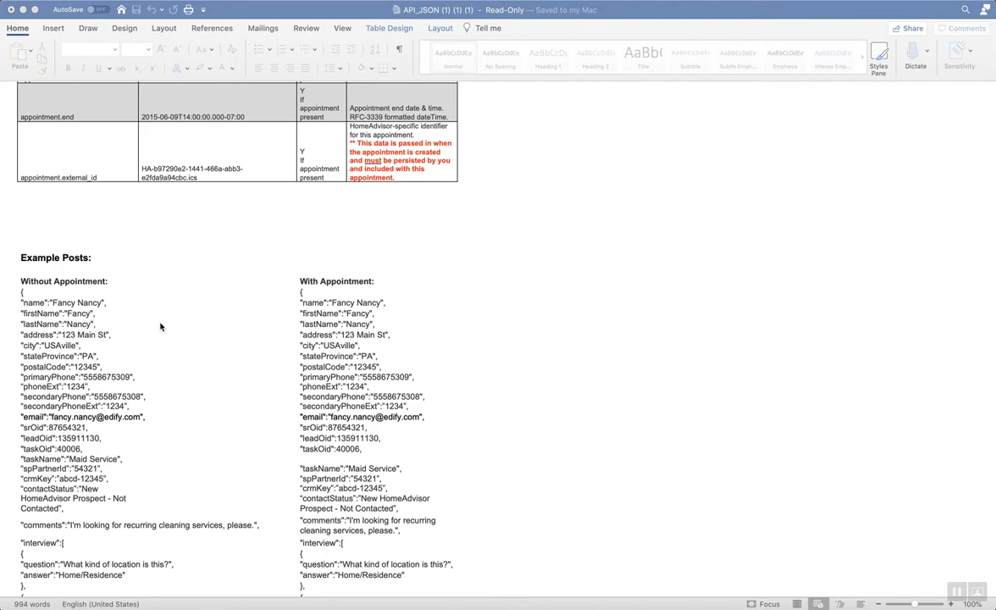
scroll(544, 185, up, 15)
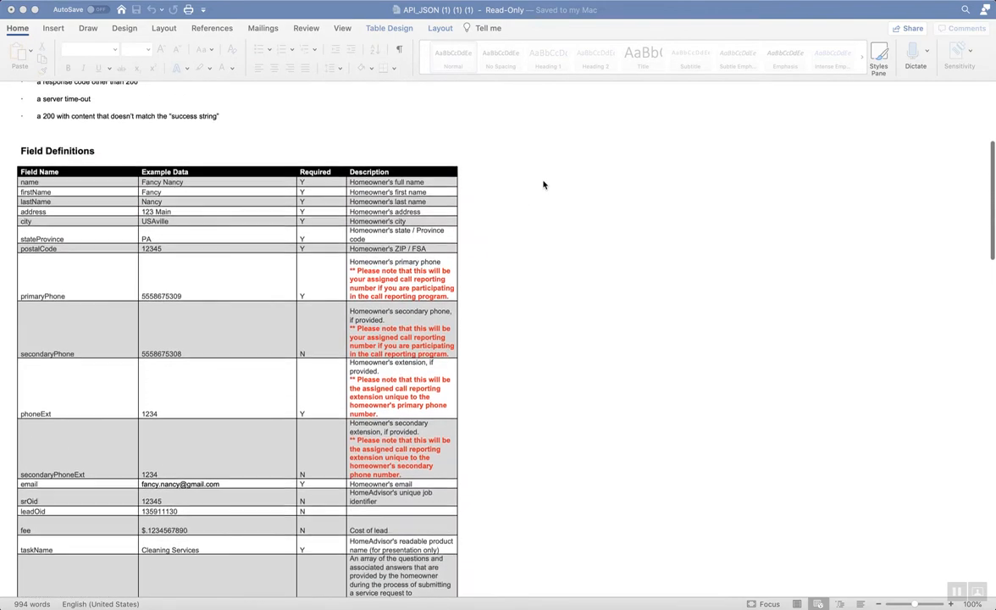
scroll(544, 184, up, 5)
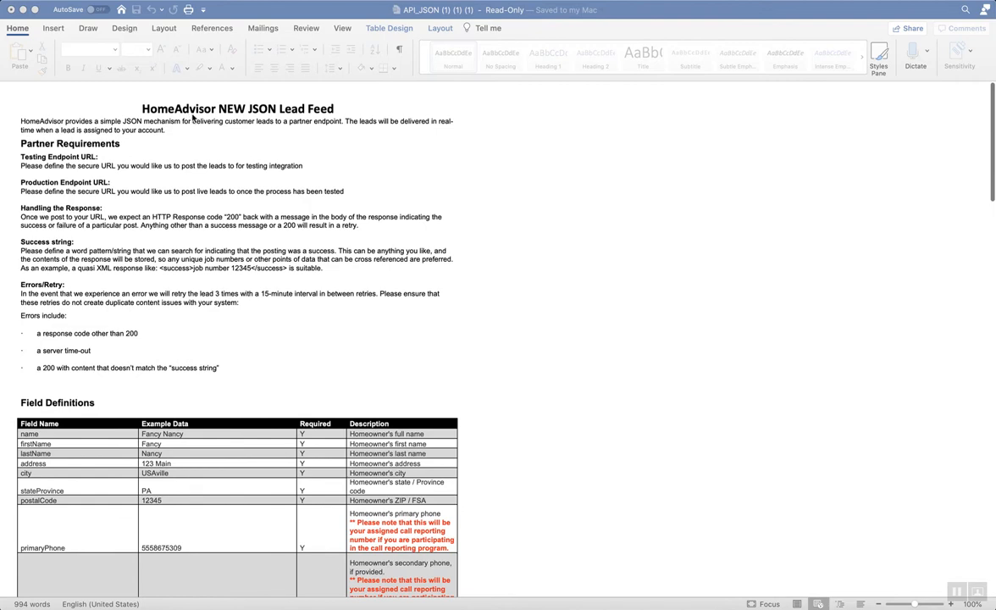
Switch to the Add Inquiry form in Quick Base and compare its fields with the field names in the Word document.
key(super+Tab)
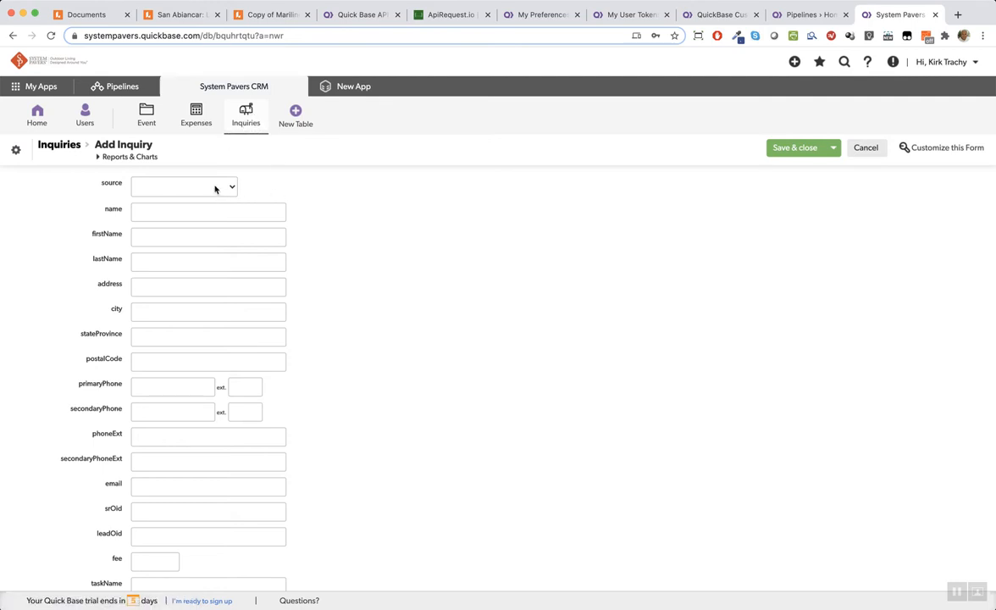
double_click(120, 211)
key(super+Tab)
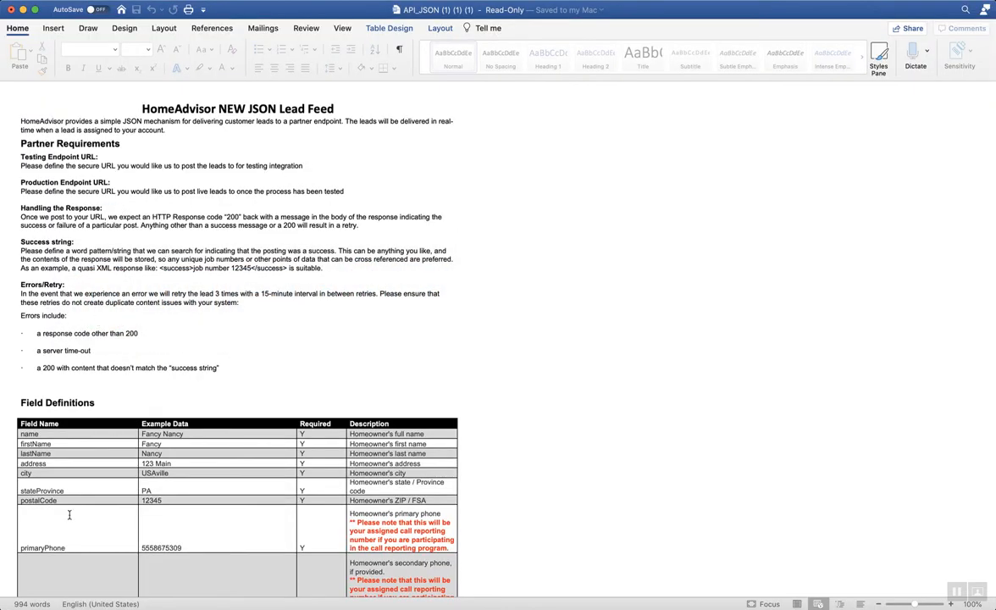
scroll(70, 515, down, 5)
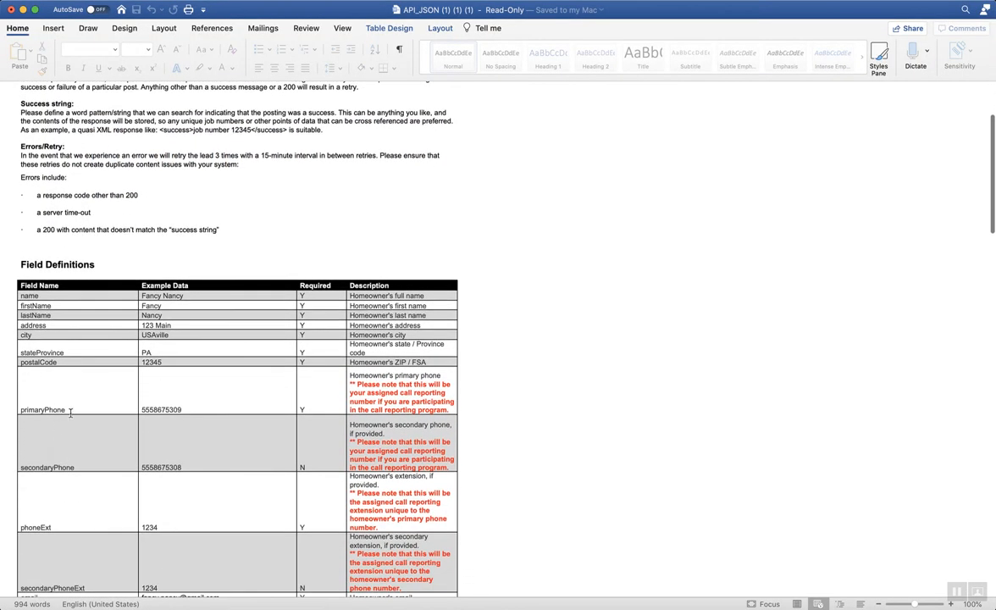
scroll(34, 524, down, 3)
scroll(42, 526, up, 7)
key(super+Tab)
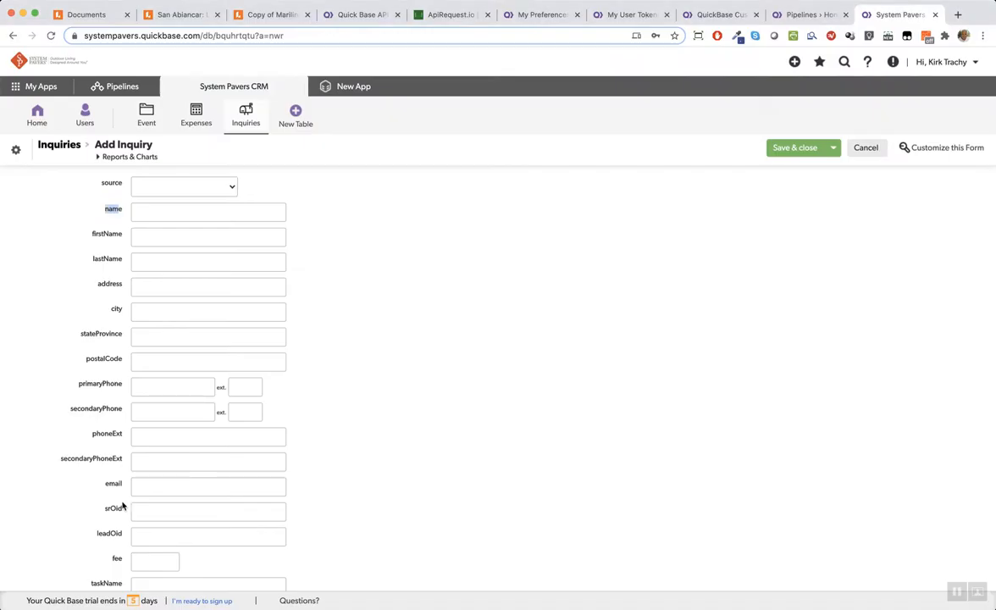
click(519, 439)
In the HomeAdvisor Leads - Webhook Version pipeline, show the Webhooks channel's request steps and expand the Incoming Request trigger.
click(801, 15)
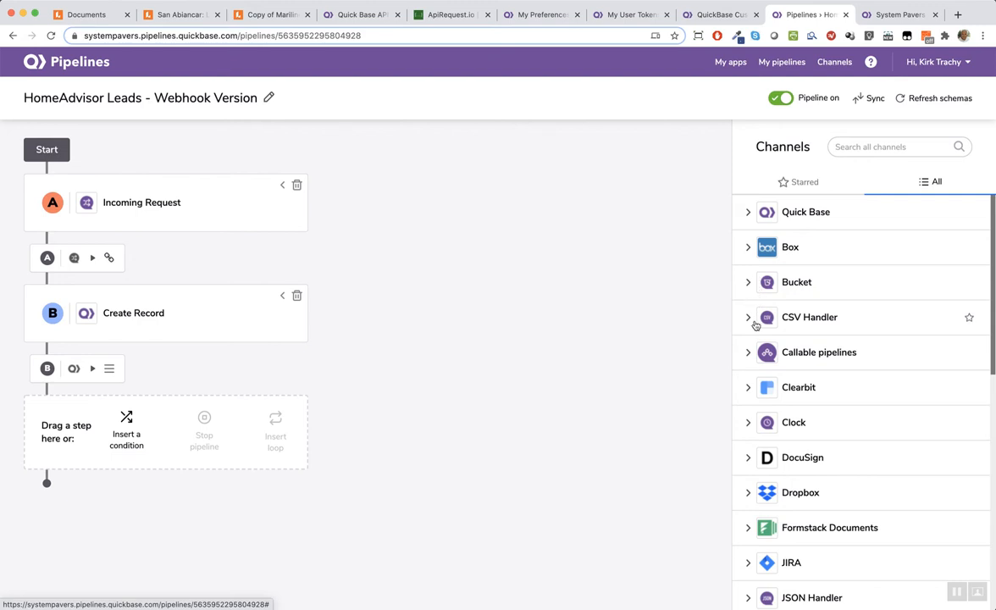
scroll(754, 332, down, 2)
scroll(754, 334, down, 3)
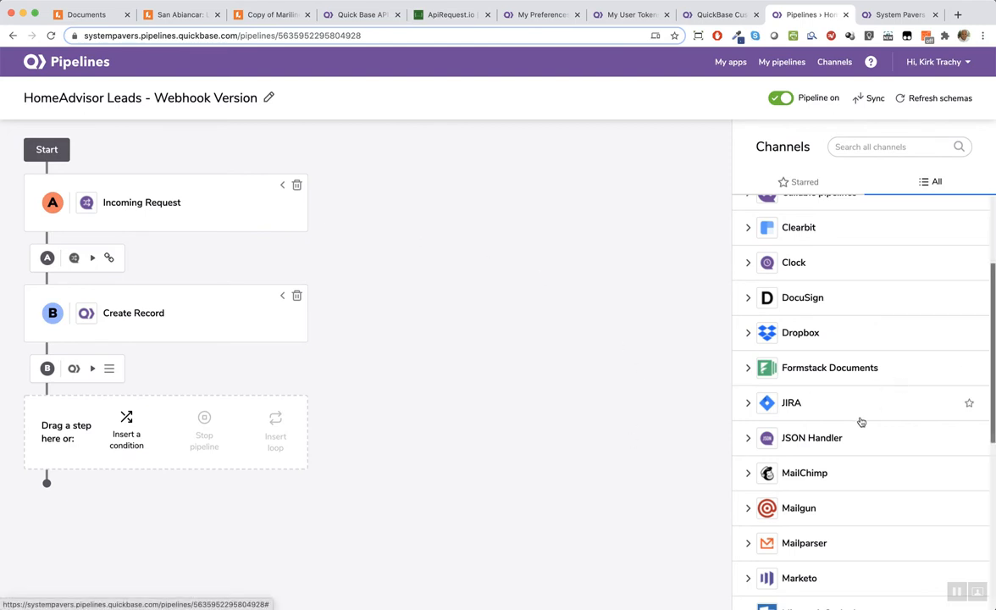
scroll(861, 421, down, 5)
scroll(861, 421, down, 3)
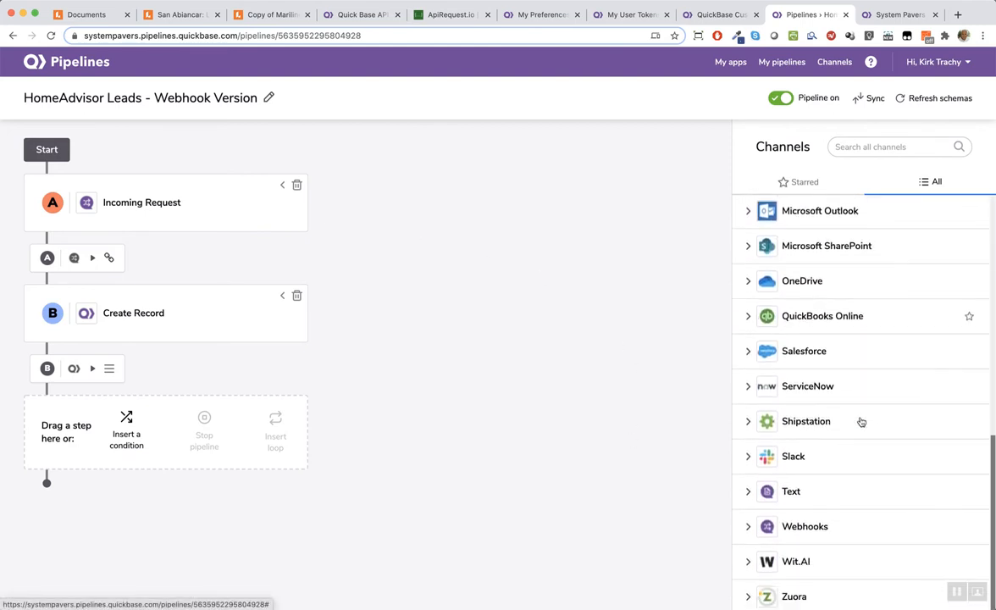
click(750, 530)
scroll(819, 516, down, 2)
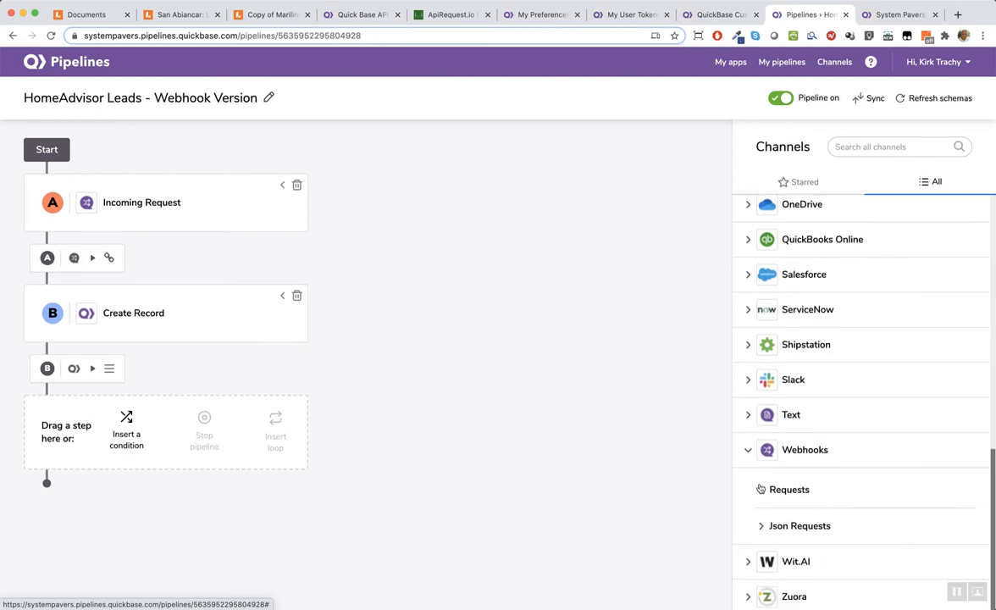
click(761, 489)
scroll(762, 449, down, 2)
drag(949, 438, 773, 432)
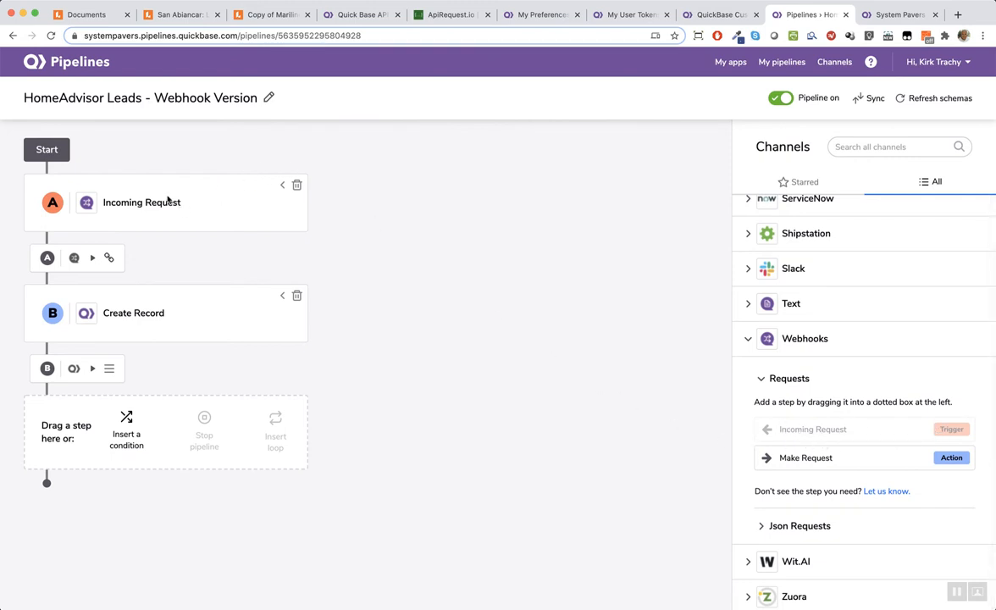
click(282, 186)
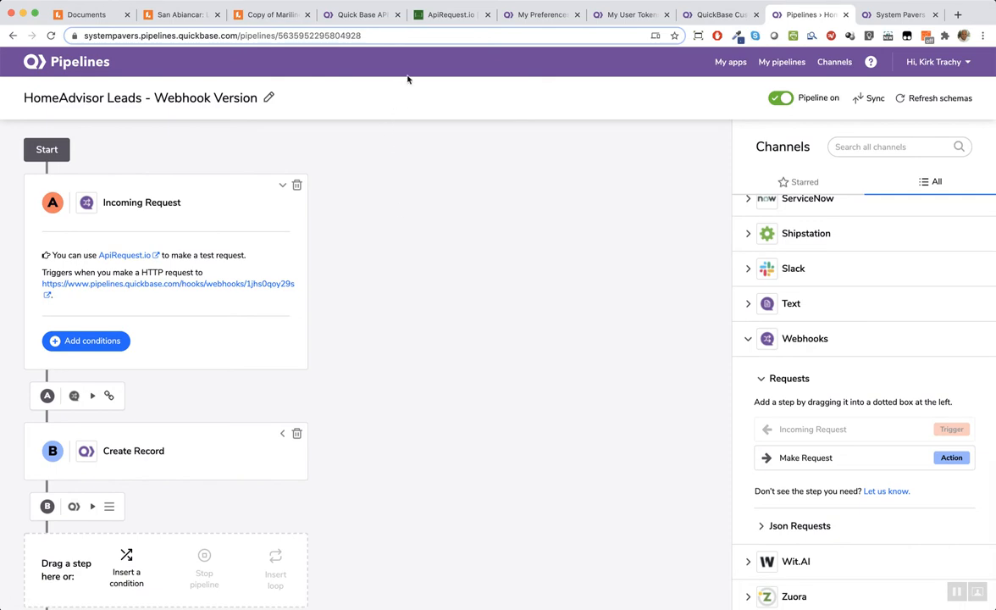
Switch to ApiRequest.io, dismiss the request error dialog and select the POST request's URL.
click(445, 16)
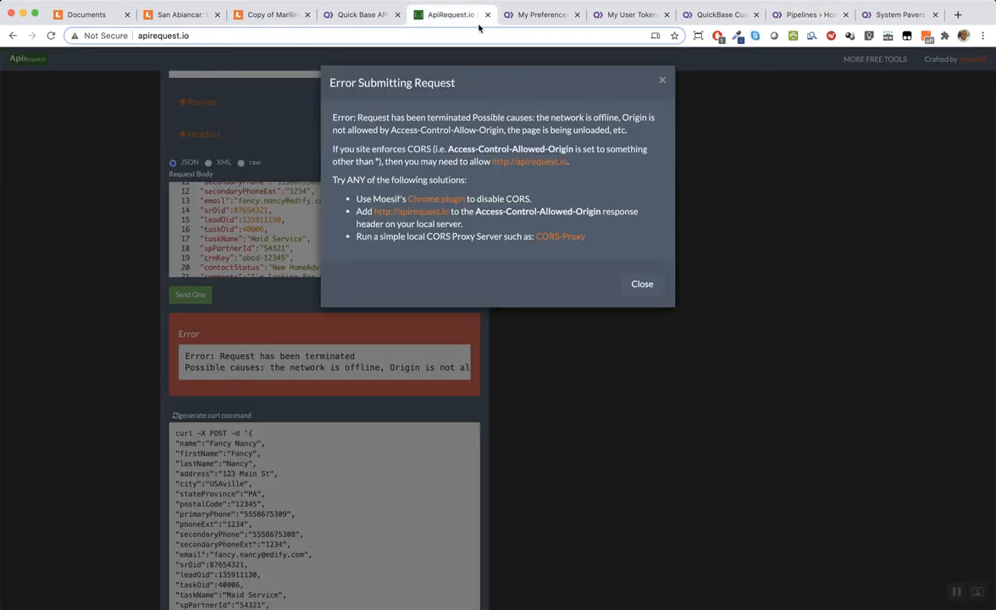
click(661, 81)
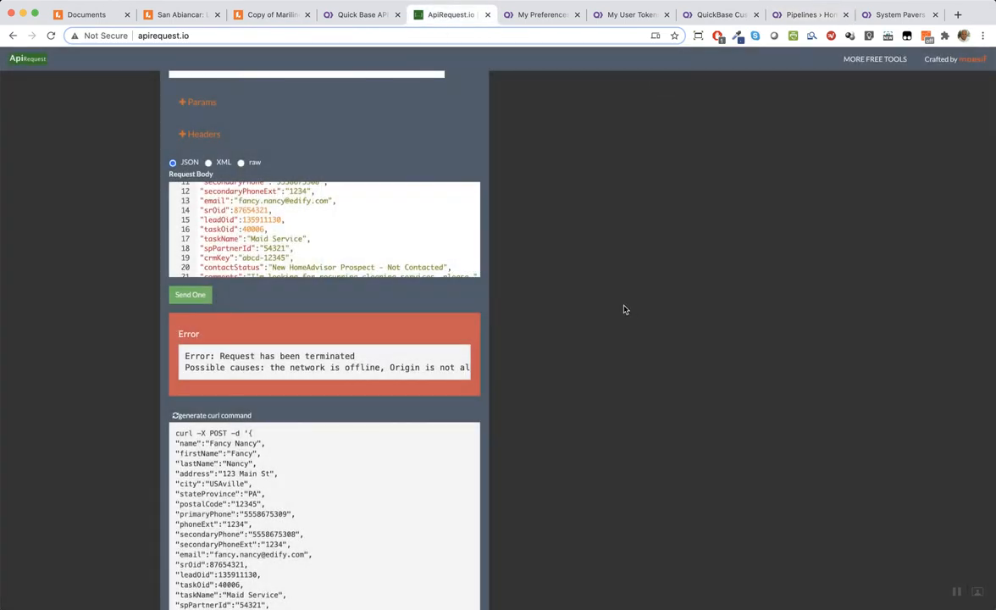
scroll(403, 181, up, 5)
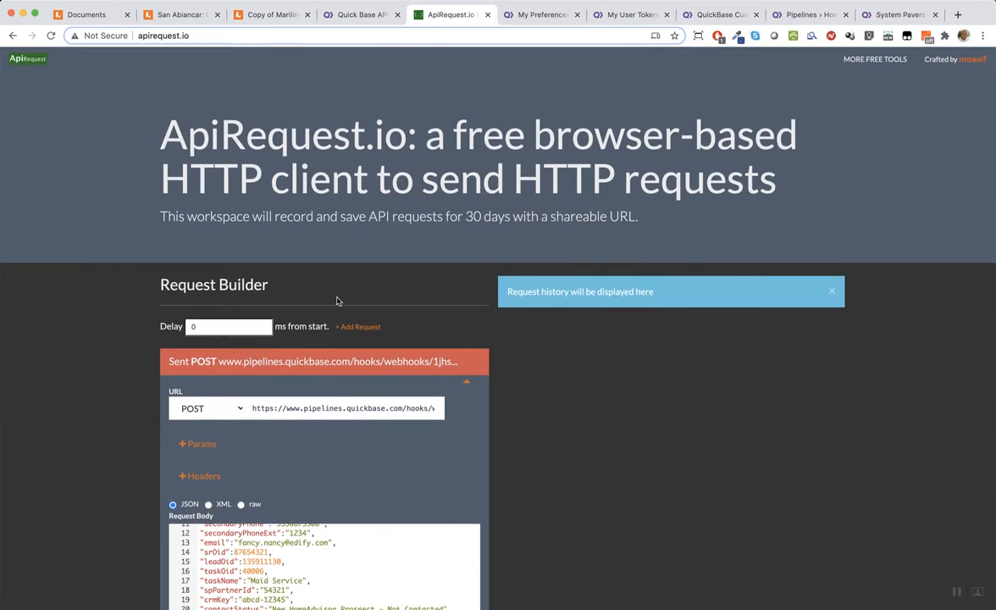
scroll(310, 272, down, 3)
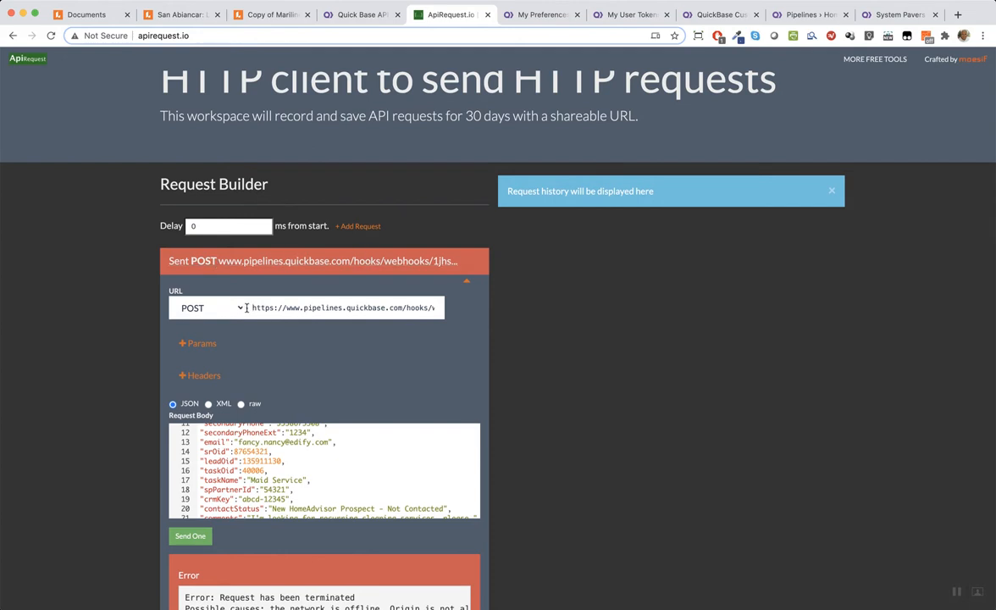
drag(252, 307, 440, 310)
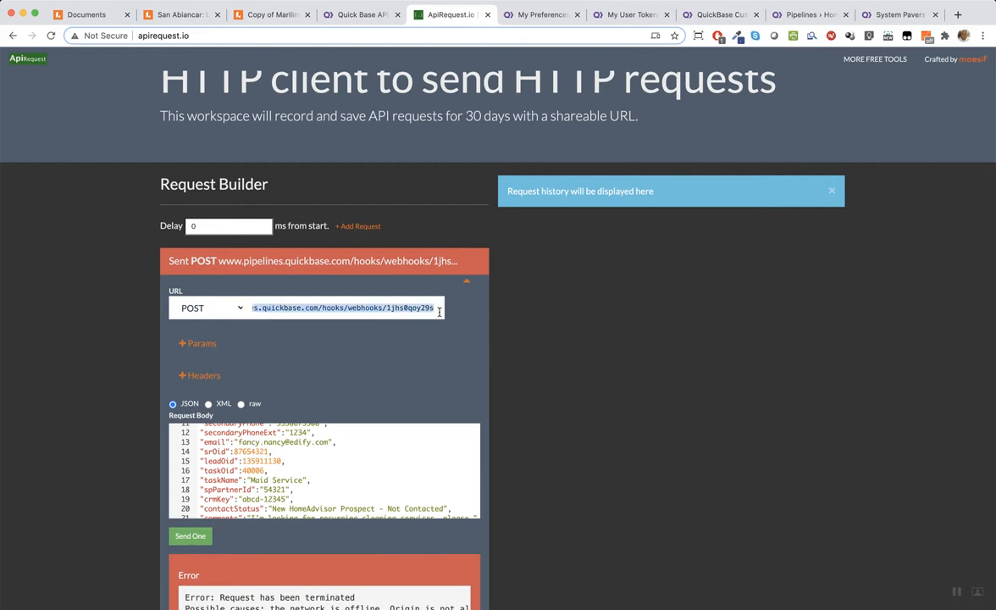
Copy the webhook link address from the pipeline's Incoming Request trigger and return to ApiRequest.io.
click(809, 14)
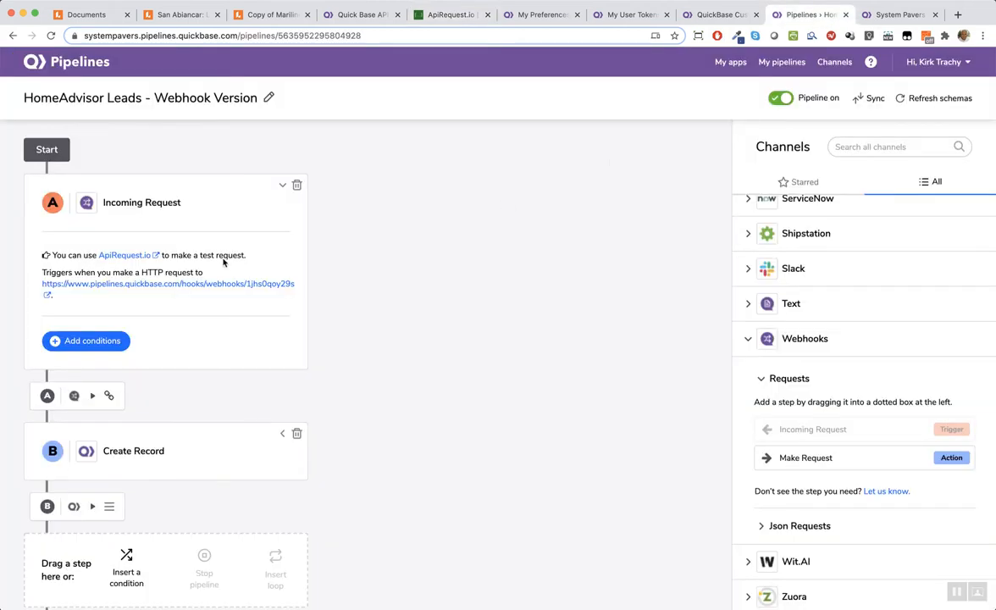
right_click(134, 290)
click(184, 361)
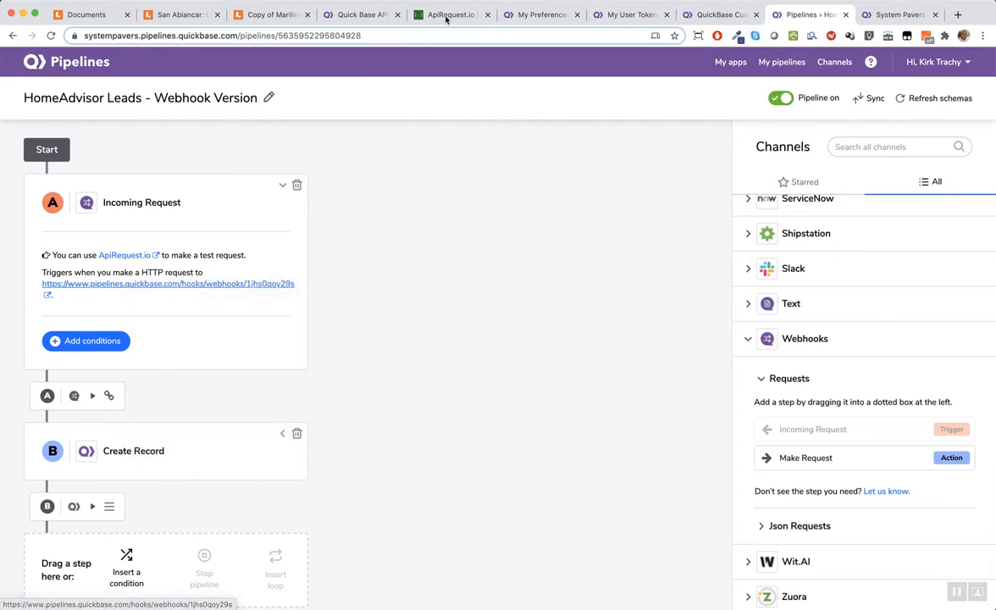
click(447, 17)
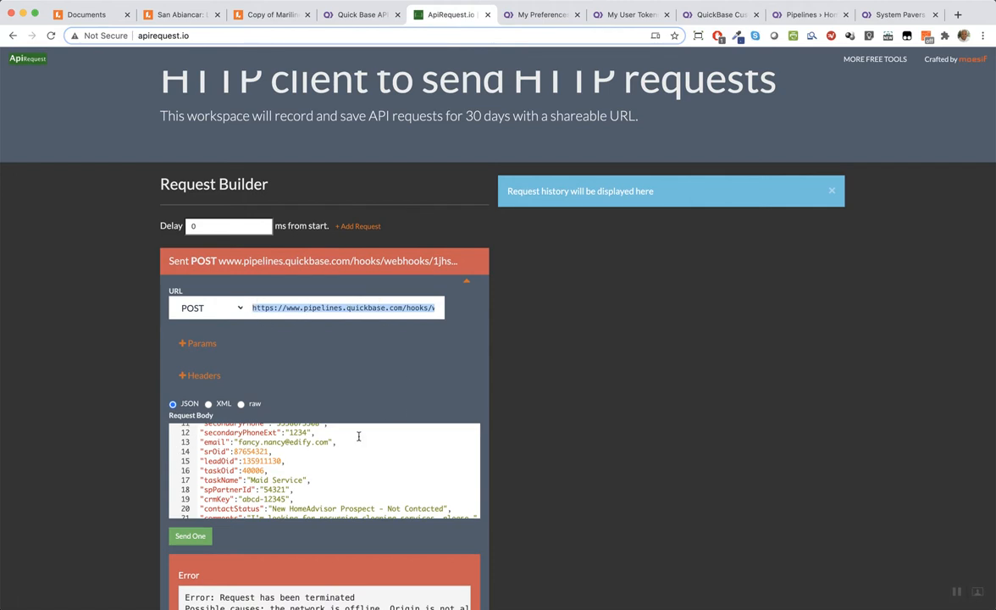
Compare the JSON request body in ApiRequest.io with the Without Appointment example post in the Word document.
scroll(358, 436, down, 5)
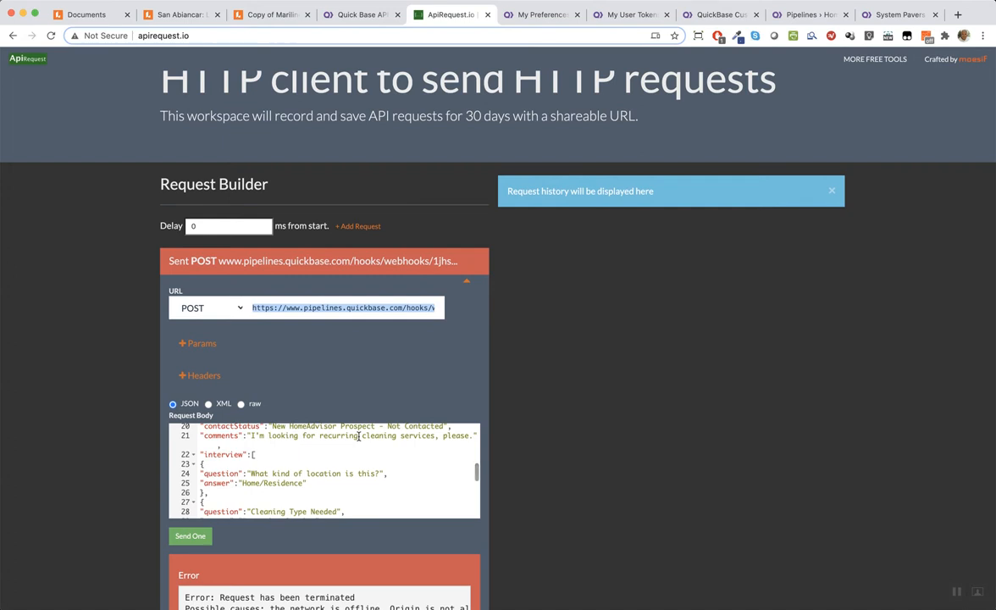
key(super+Tab)
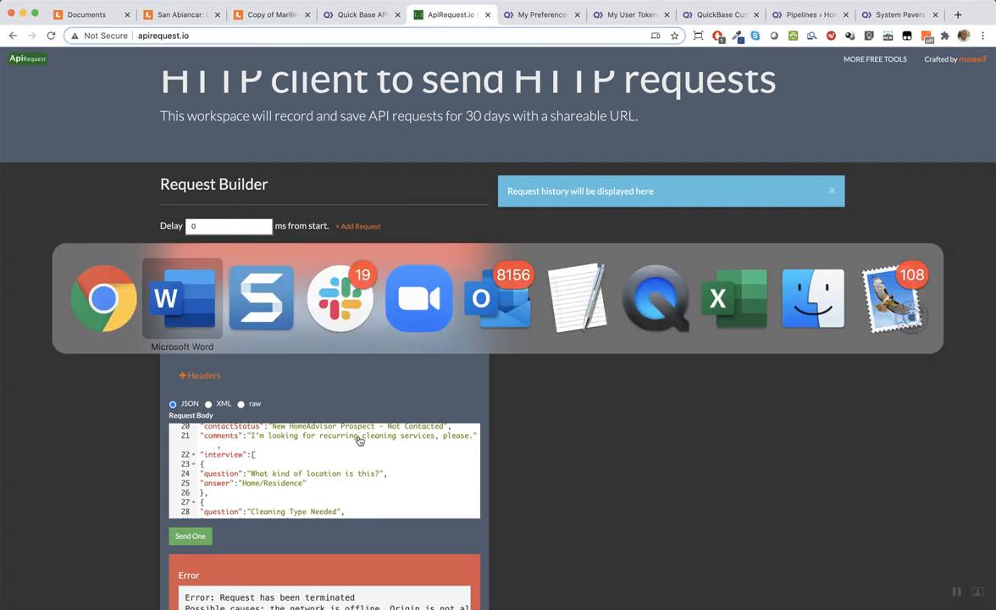
scroll(320, 396, down, 20)
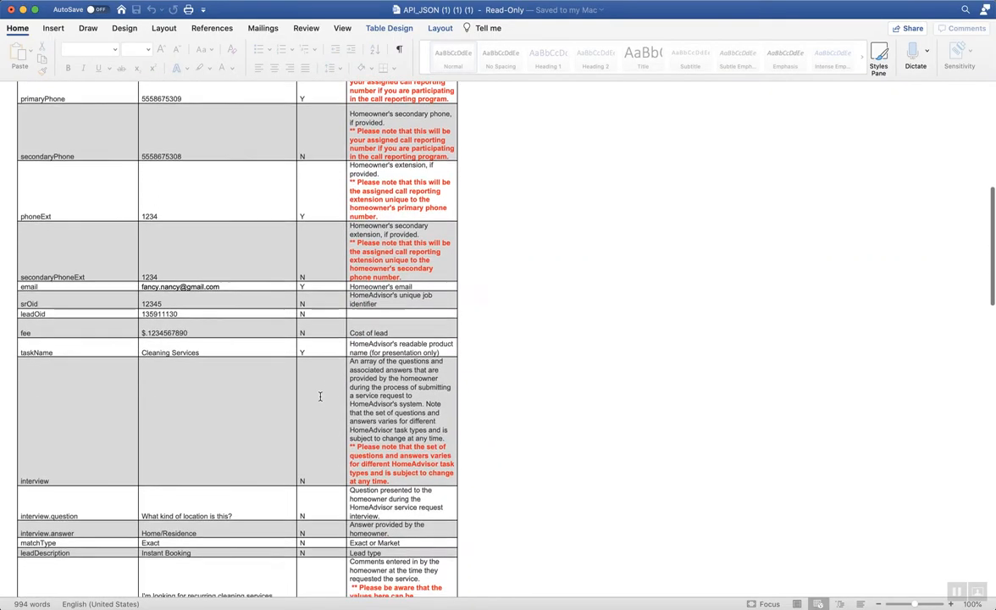
scroll(318, 399, up, 10)
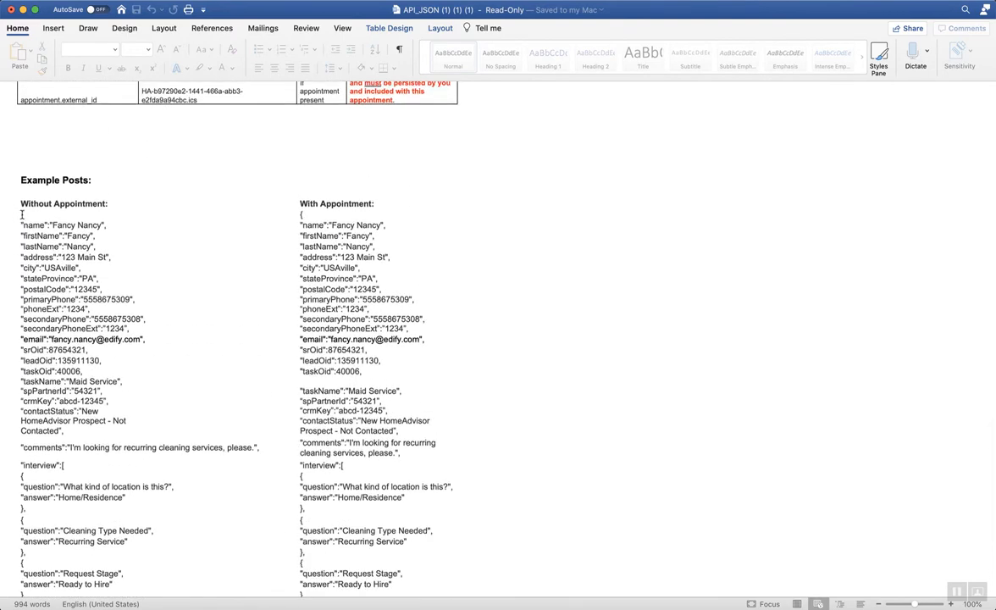
drag(21, 215, 105, 492)
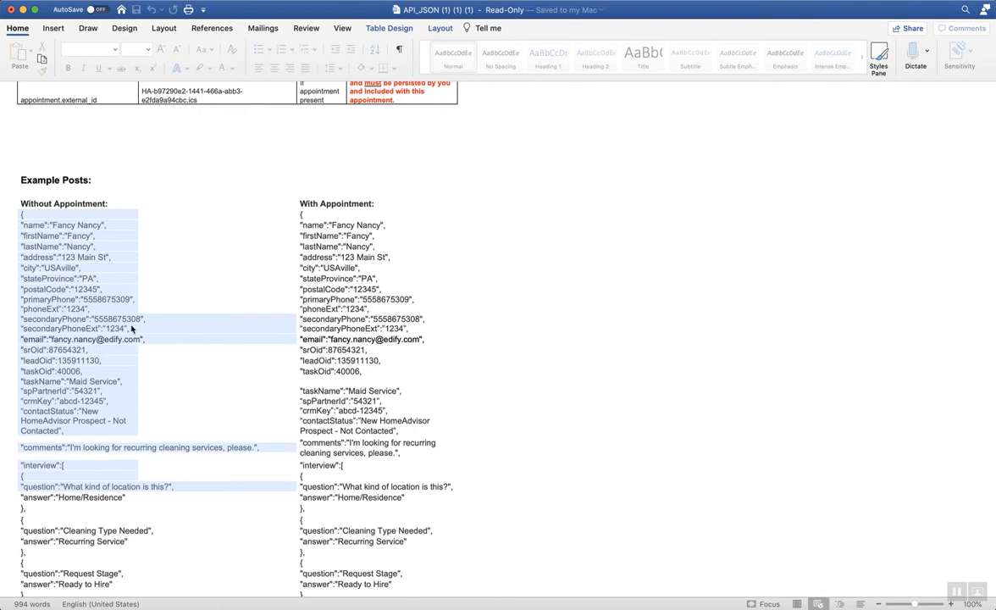
click(101, 373)
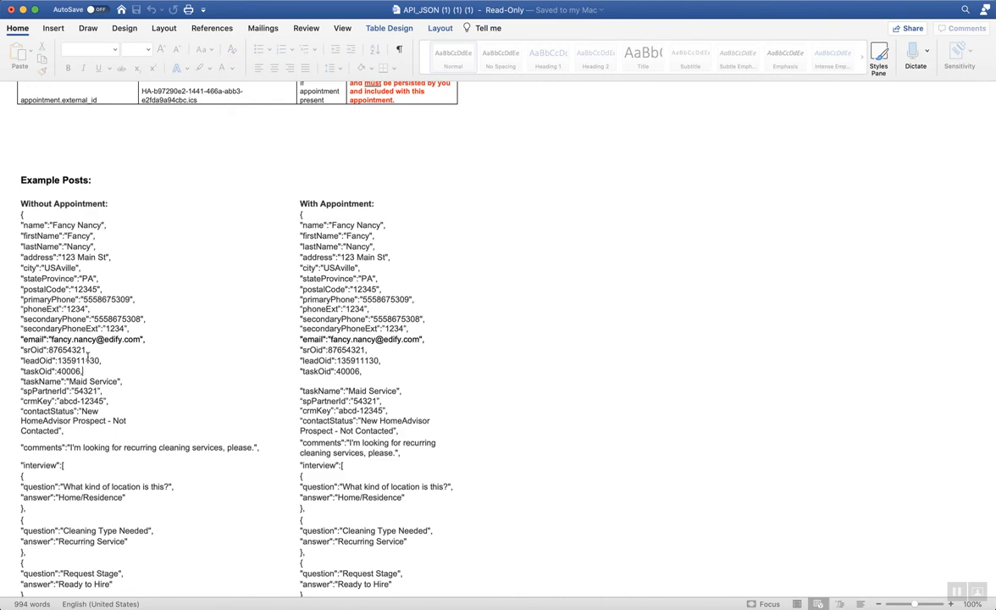
scroll(85, 339, down, 6)
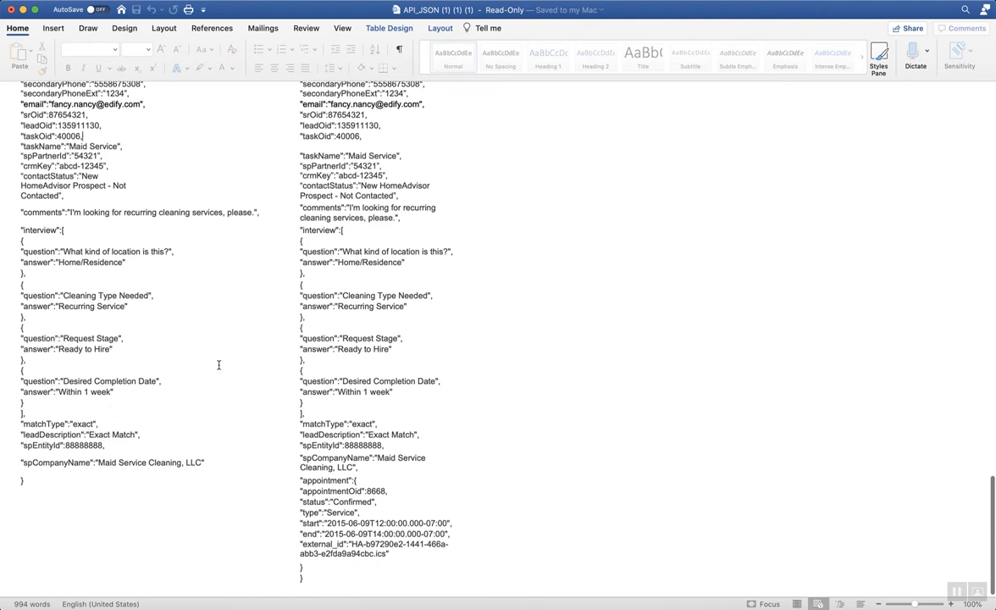
key(super+Tab)
scroll(283, 356, down, 2)
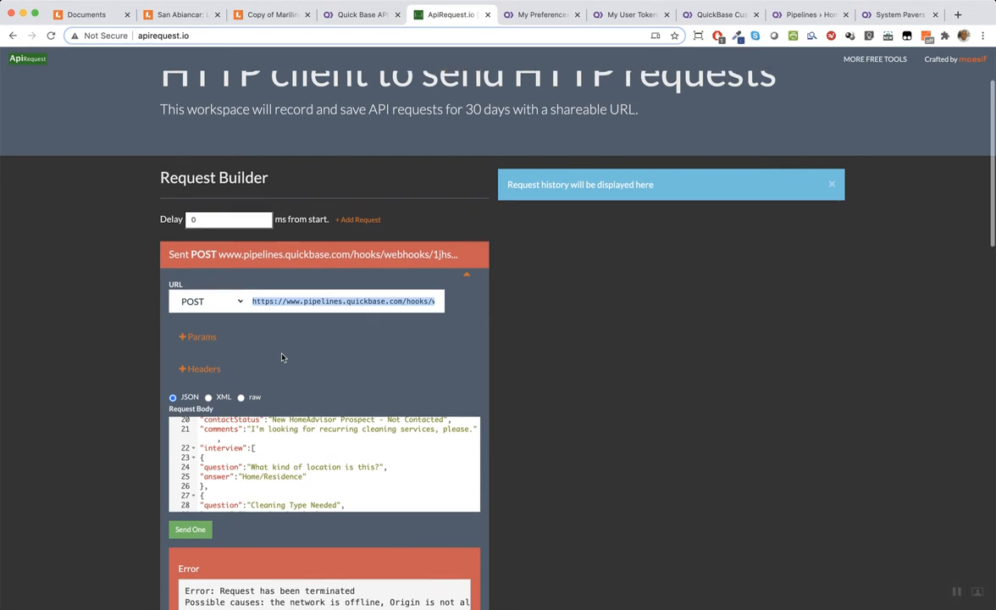
scroll(283, 356, down, 3)
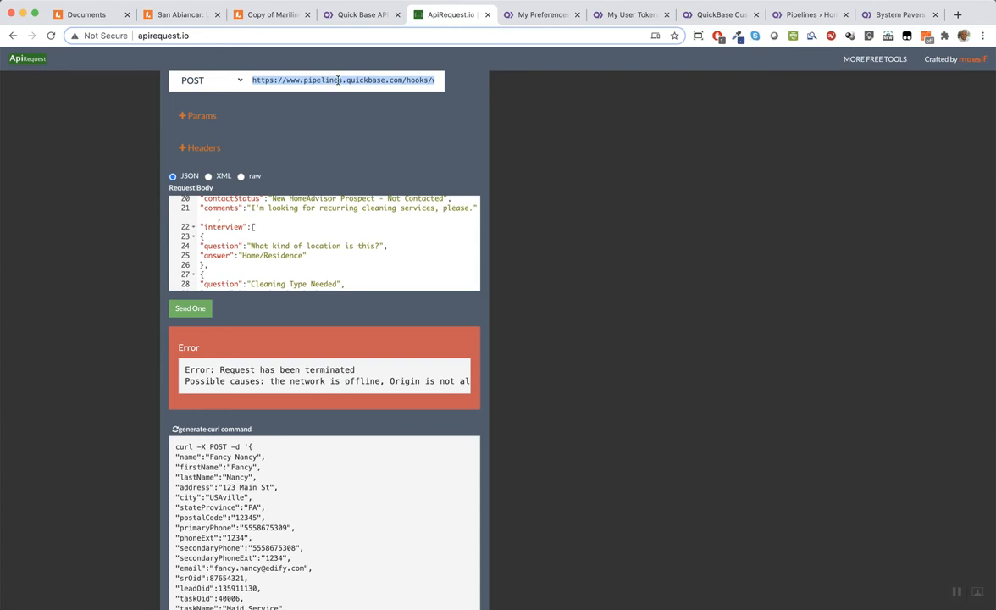
Switch to the HomeAdvisor Leads - Webhook Version pipeline and show the Quick Base channel's record steps.
click(811, 15)
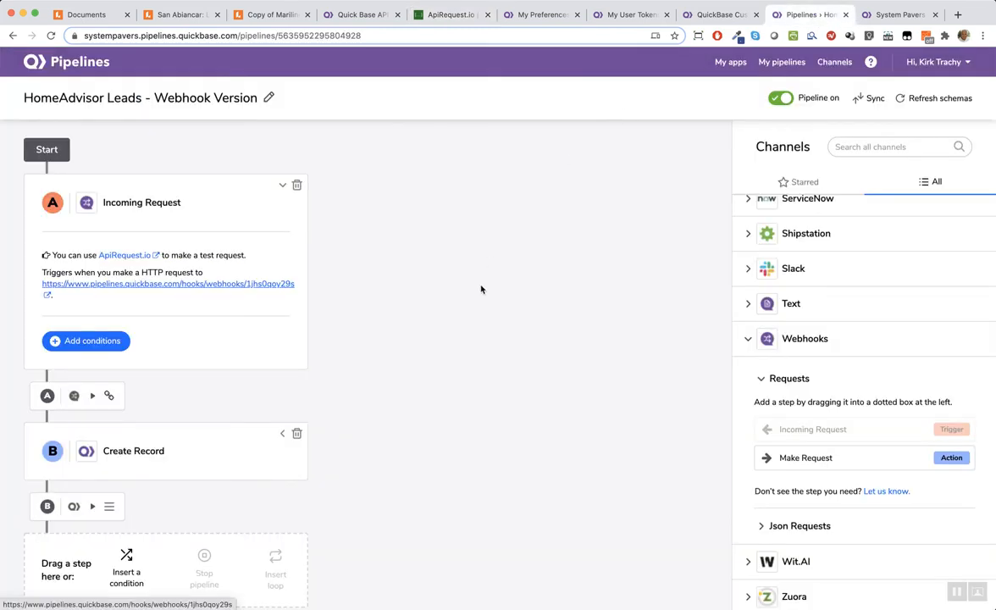
scroll(474, 286, down, 2)
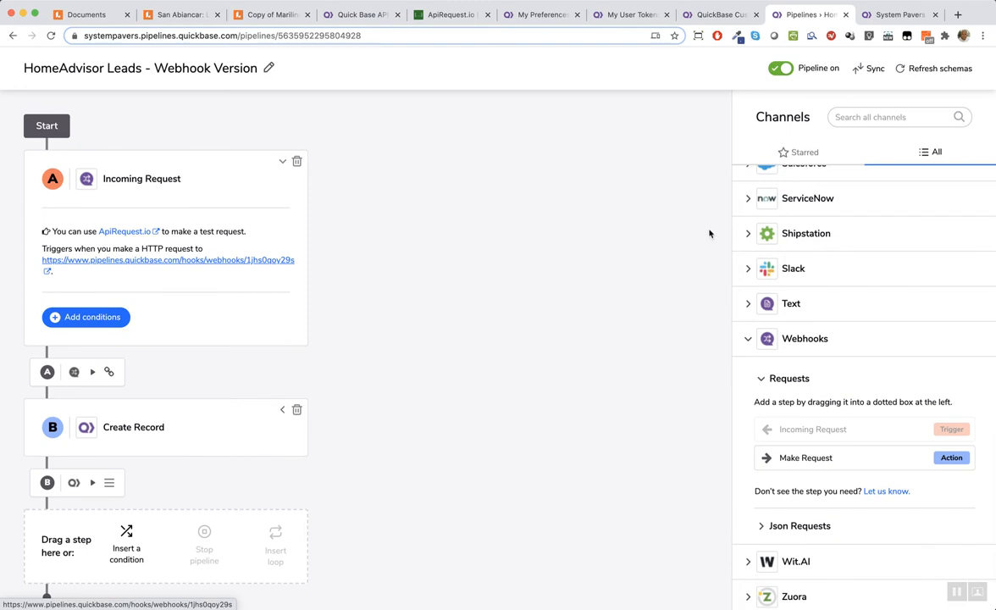
scroll(814, 220, up, 15)
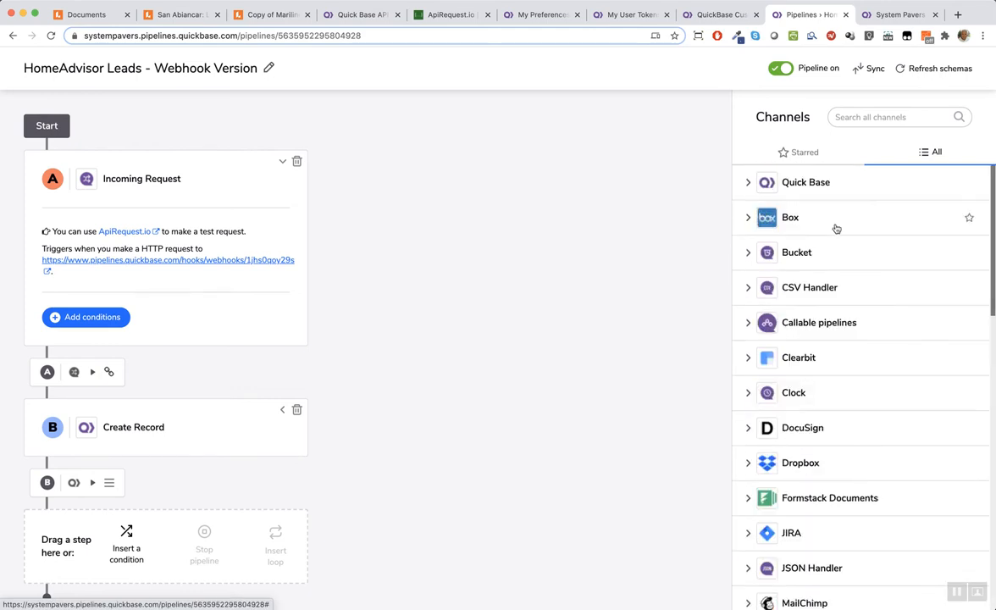
click(748, 182)
click(780, 220)
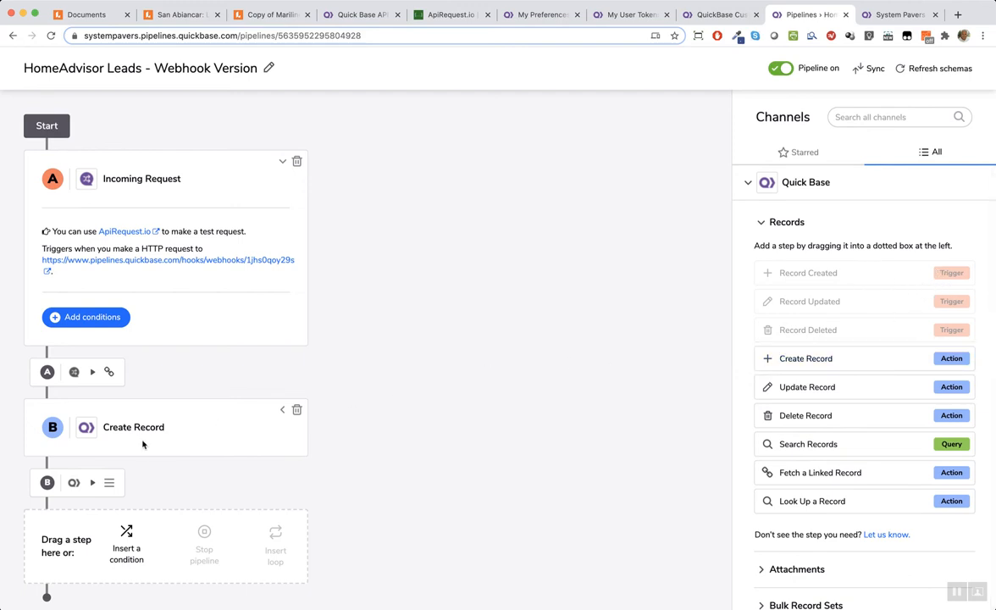
Expand the Create Record step and review its account, the System Pavers CRM: Inquiries table, selected fields and field mappings.
click(282, 413)
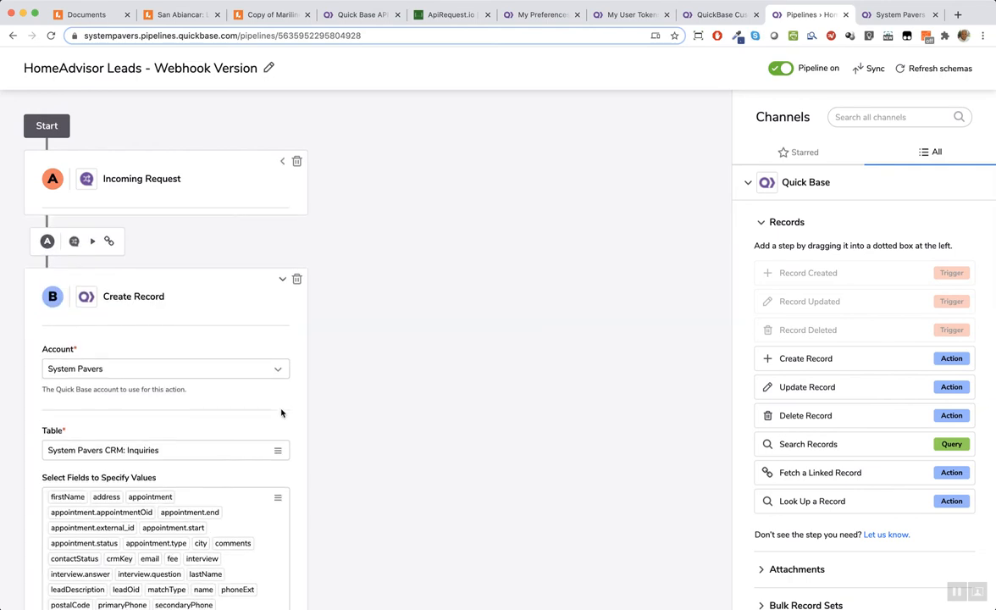
scroll(242, 319, down, 1)
scroll(241, 319, down, 5)
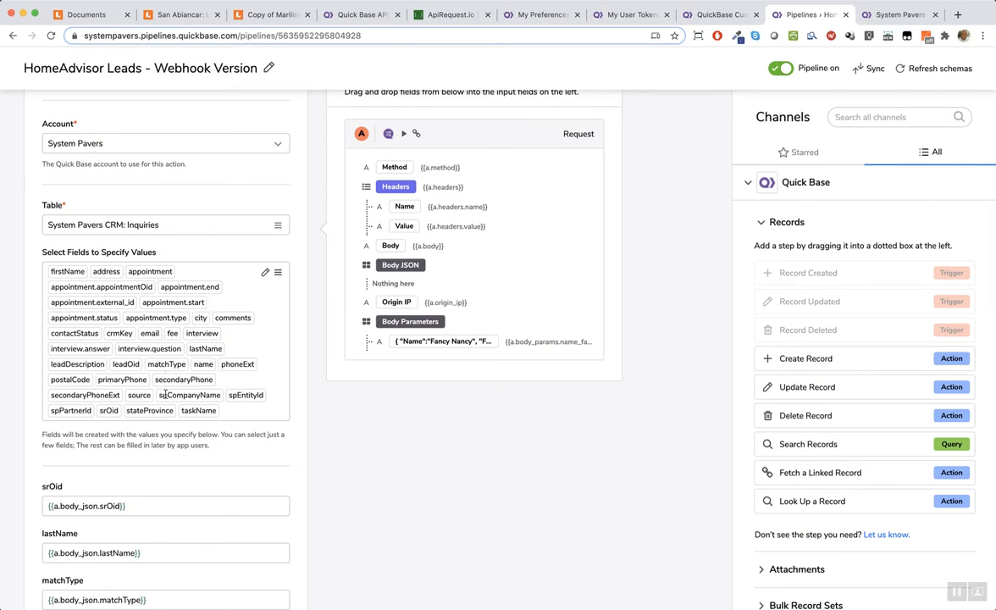
scroll(393, 476, down, 1)
scroll(393, 476, down, 5)
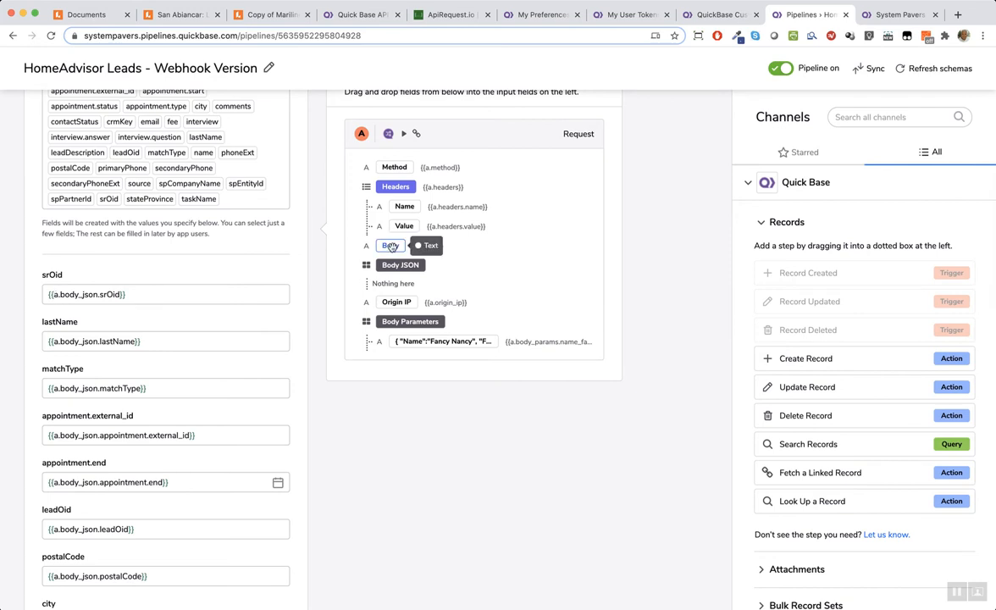
Try adding the request's Body field to the srOid mapping and remove it again, leaving {{a.body_json.srOid}}.
drag(392, 247, 205, 299)
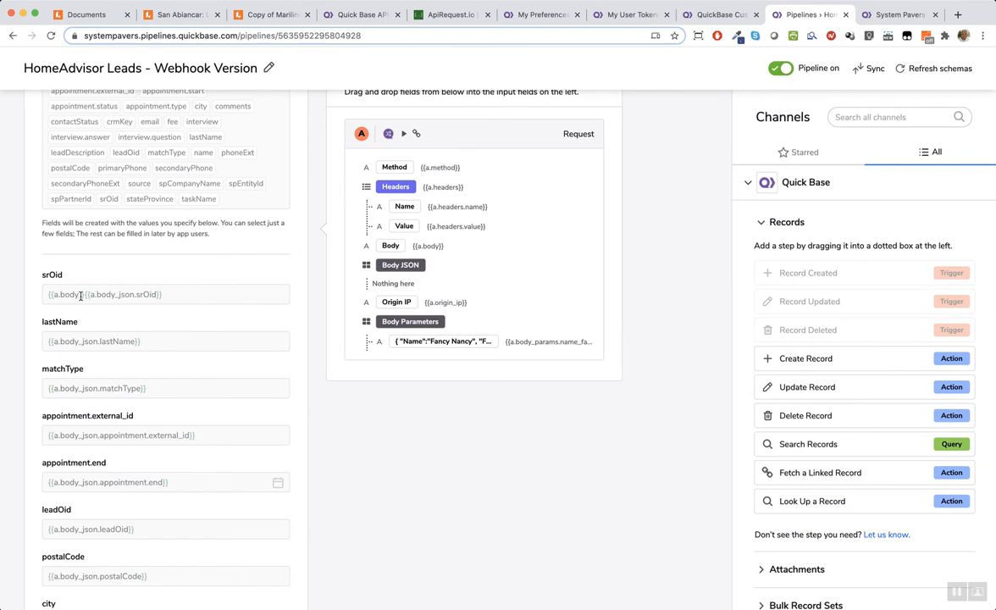
drag(83, 294, 46, 296)
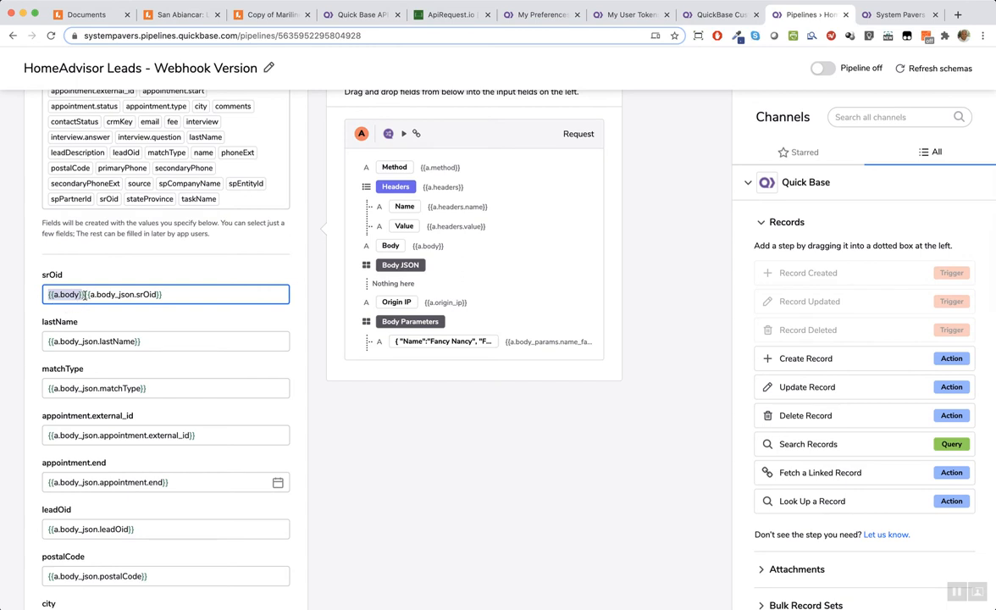
click(84, 294)
drag(83, 294, 46, 293)
key(BackSpace)
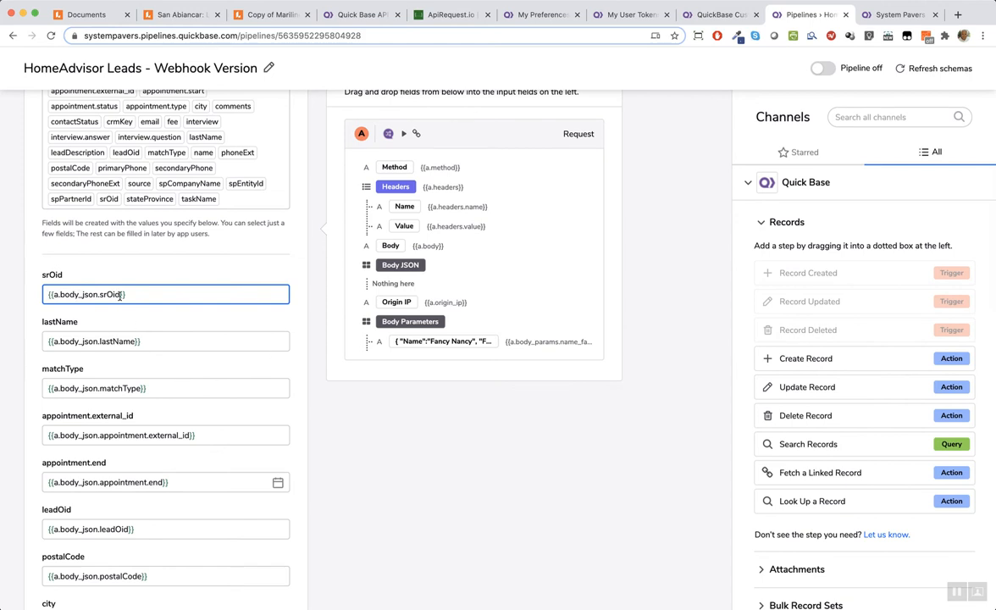
Turn the pipeline back on and send the JSON POST request to its webhook from ApiRequest.io.
drag(64, 294, 94, 295)
click(698, 251)
click(823, 69)
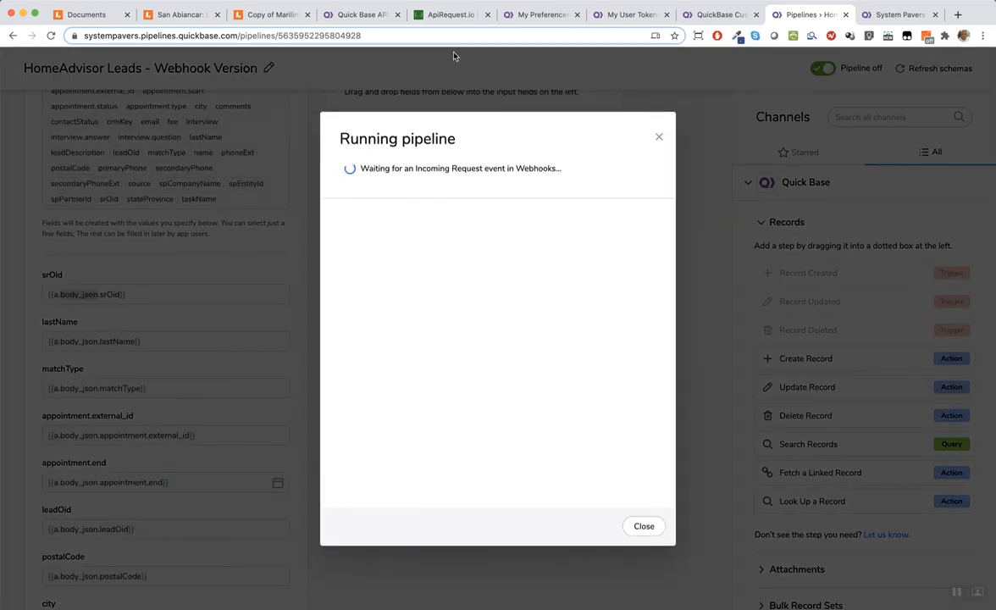
click(449, 14)
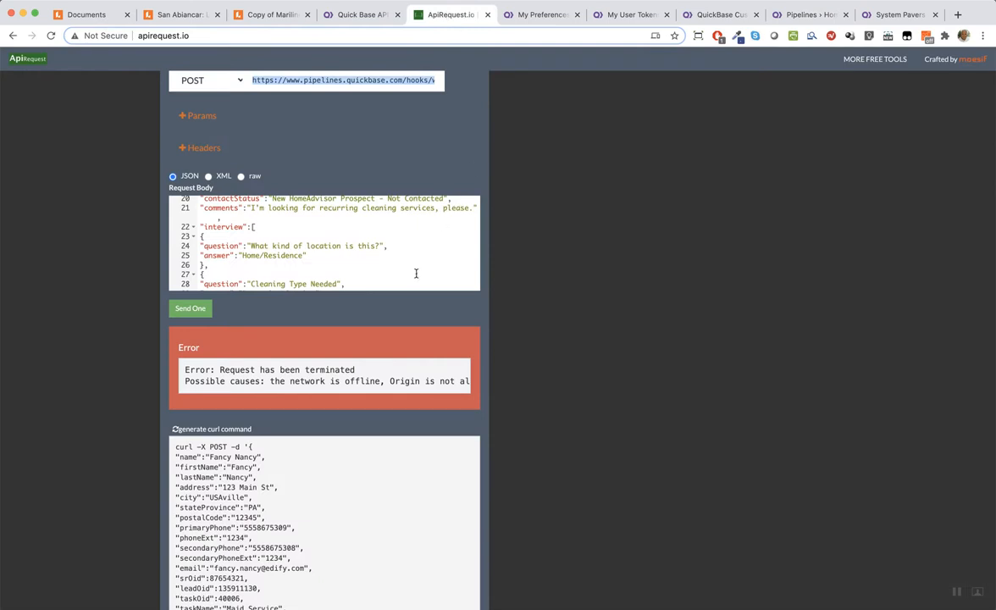
click(190, 310)
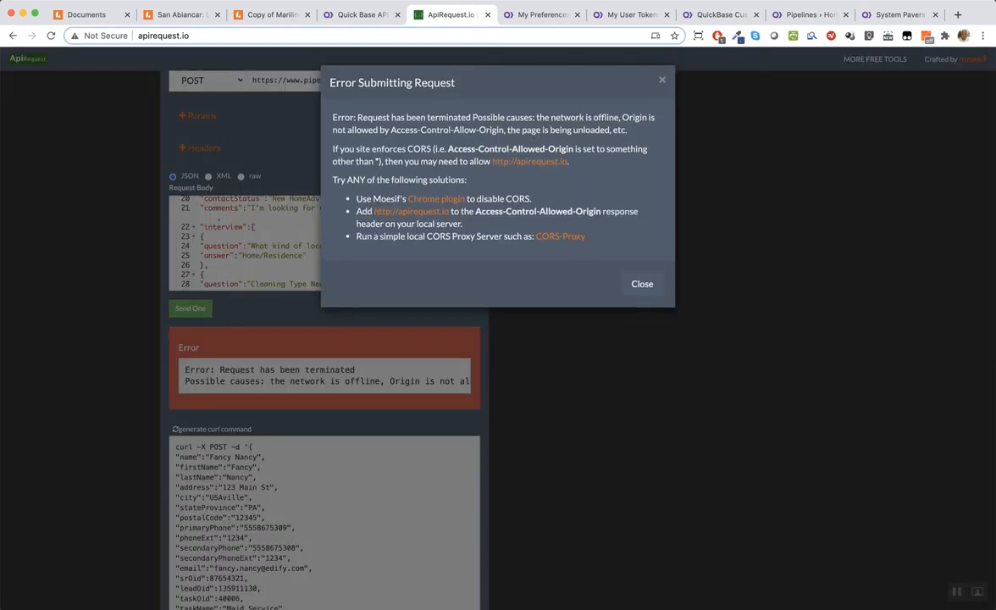
Return to the pipeline and examine the Running pipeline log from the received request to the created record's output.
click(803, 15)
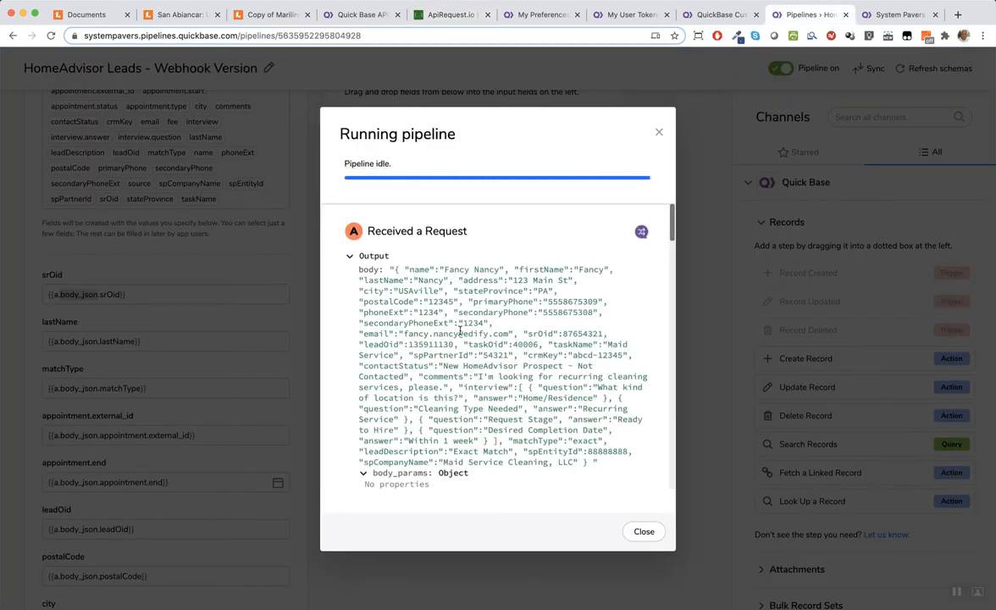
scroll(459, 313, down, 3)
scroll(460, 330, down, 10)
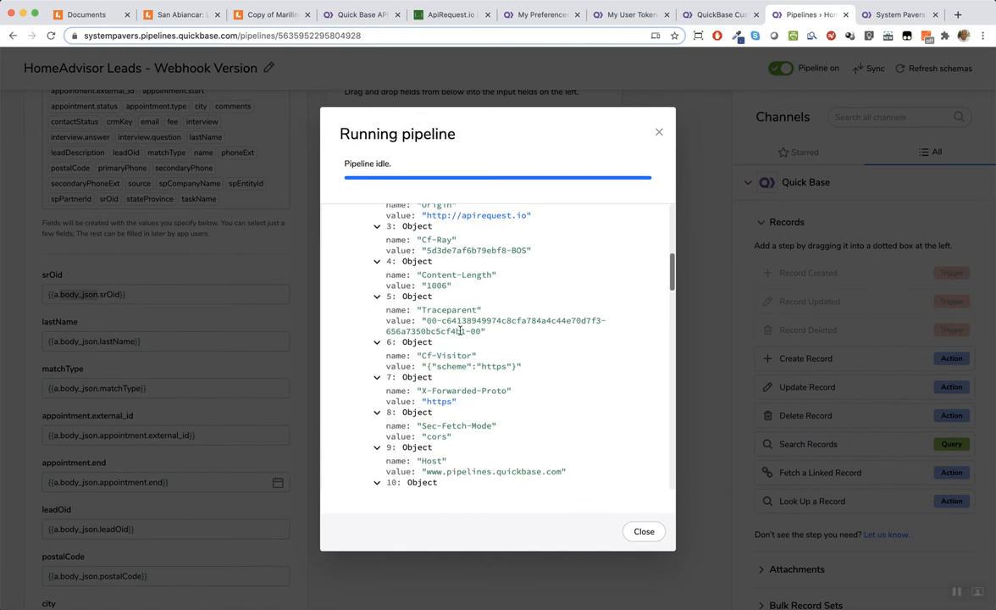
scroll(460, 330, down, 15)
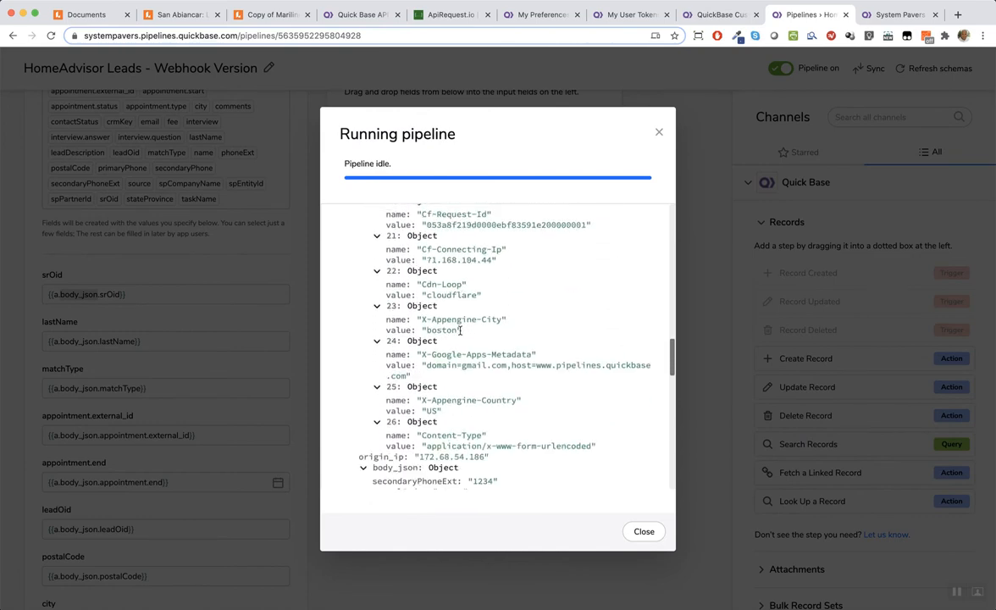
scroll(460, 333, down, 5)
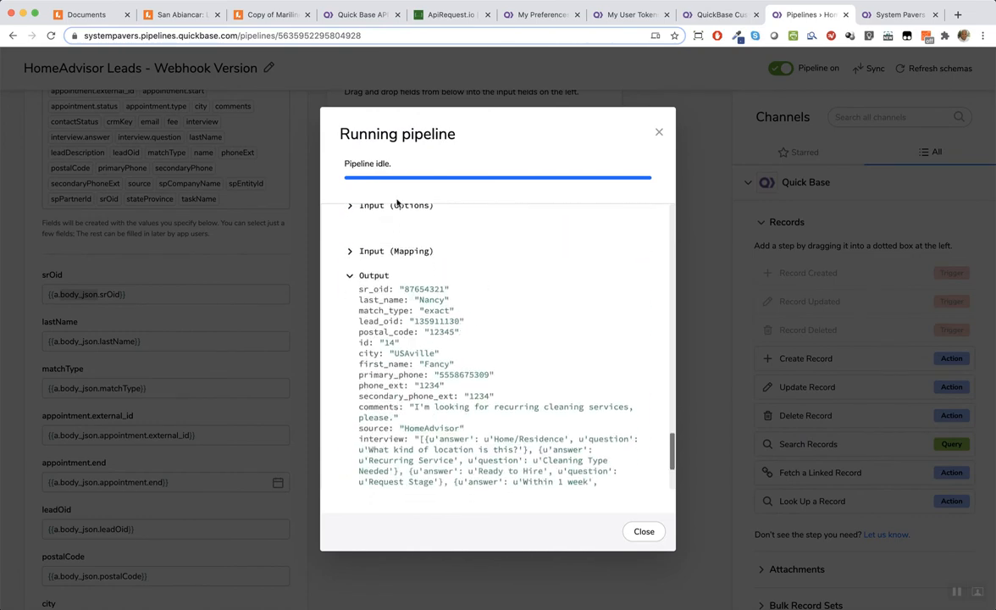
scroll(494, 355, down, 3)
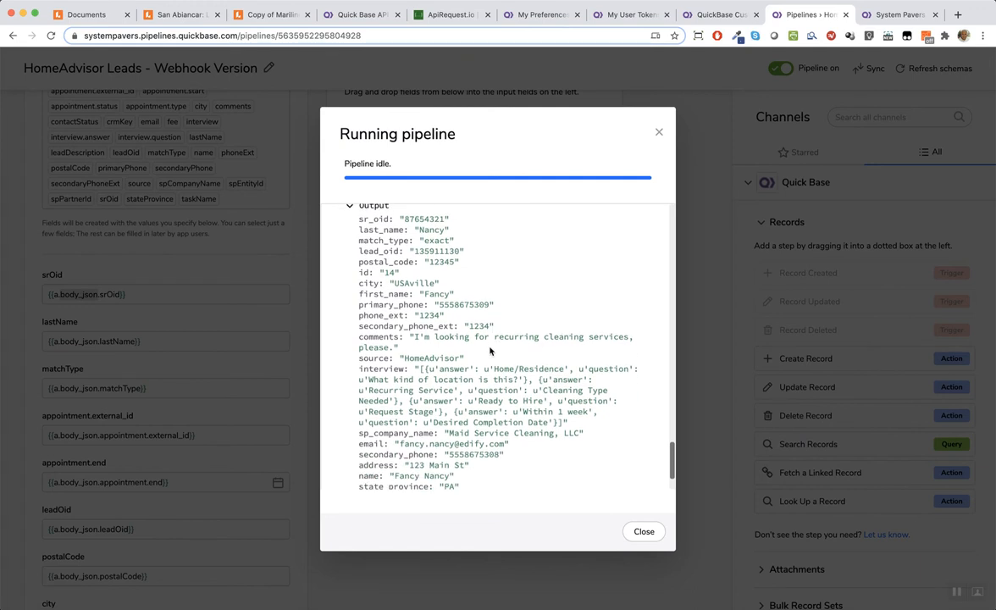
scroll(464, 419, down, 3)
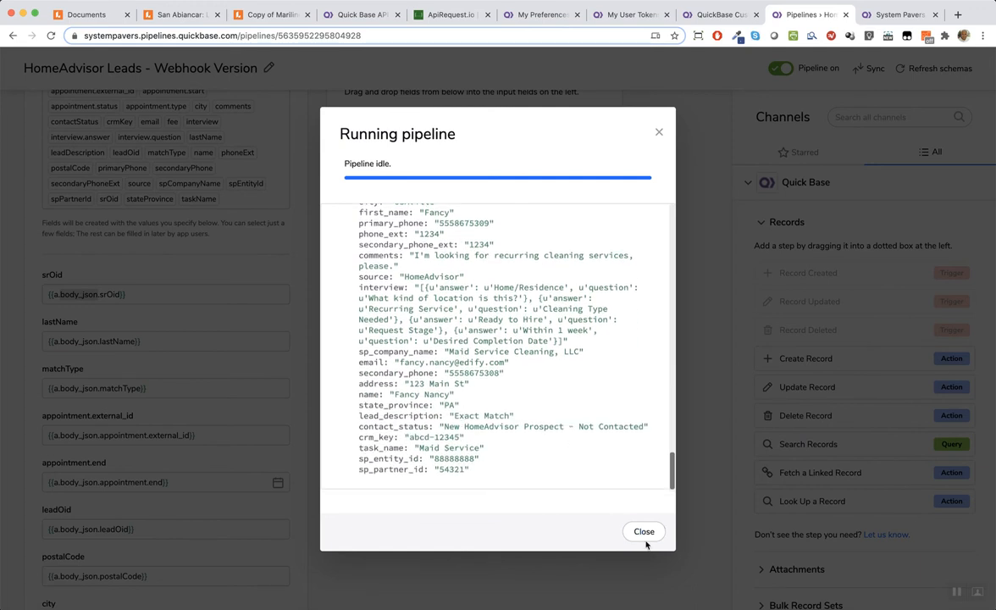
scroll(464, 286, up, 1)
scroll(465, 285, up, 5)
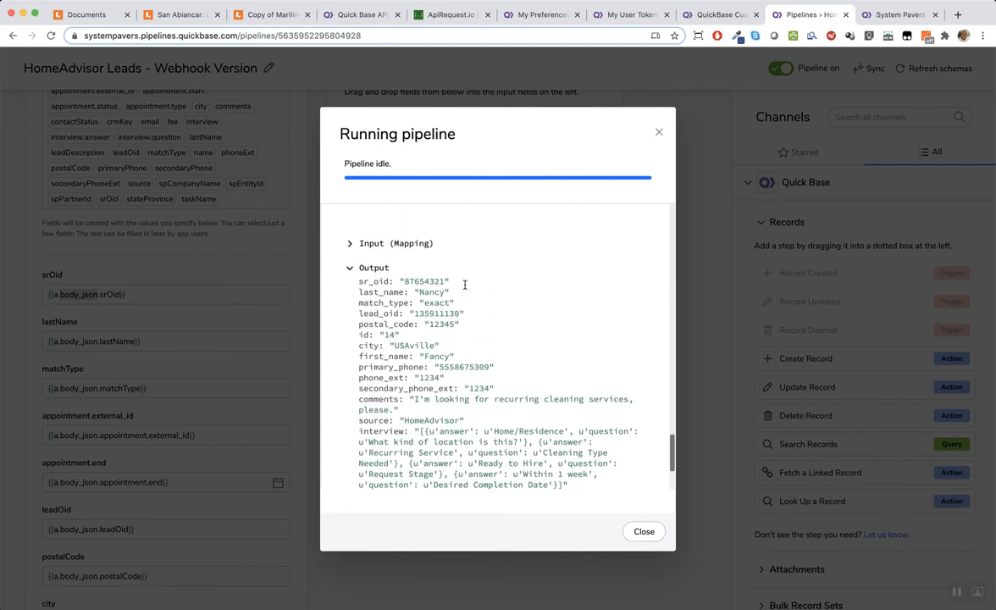
Open the Inquiries table in System Pavers CRM and view the new HomeAdvisor inquiry record.
click(885, 15)
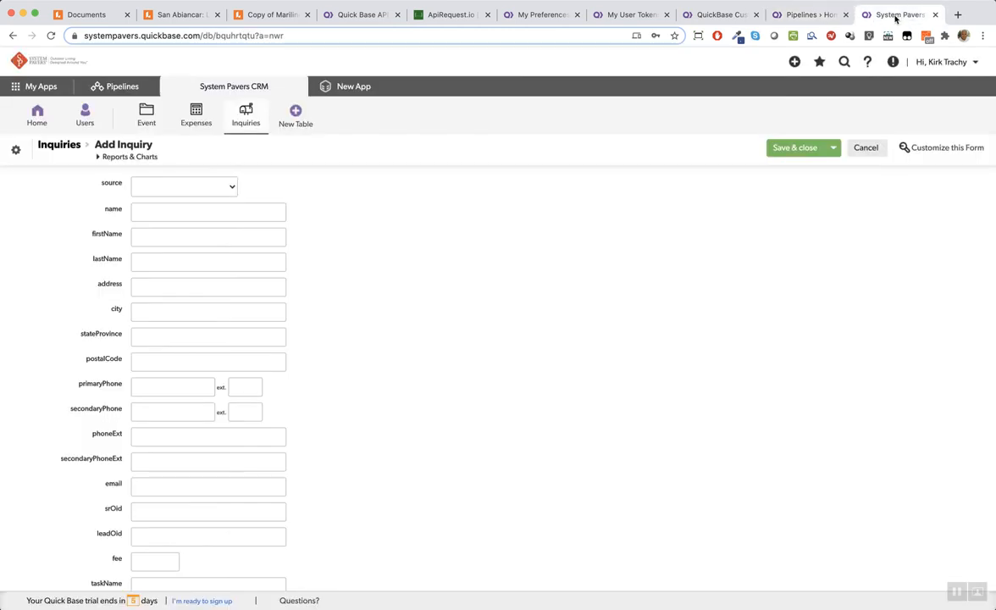
click(246, 111)
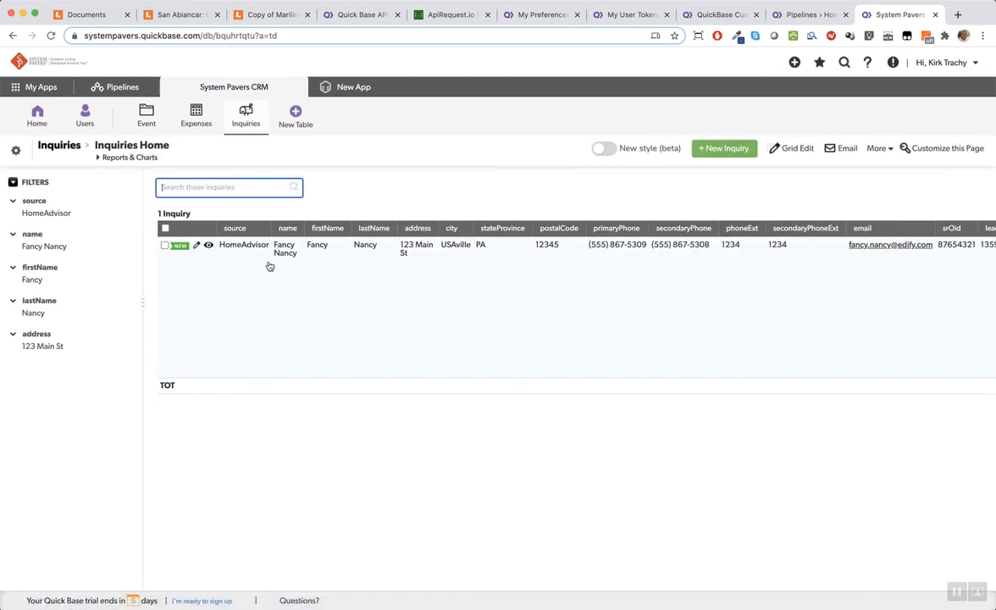
click(209, 246)
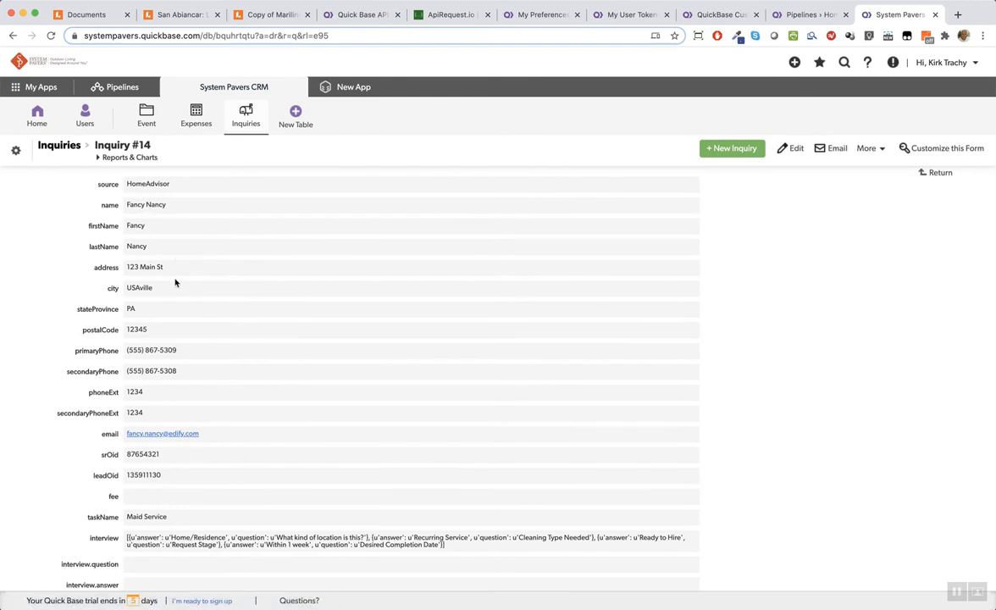
Go back to the pipeline's run log and compare the Created Record output with the received request's body.
click(808, 13)
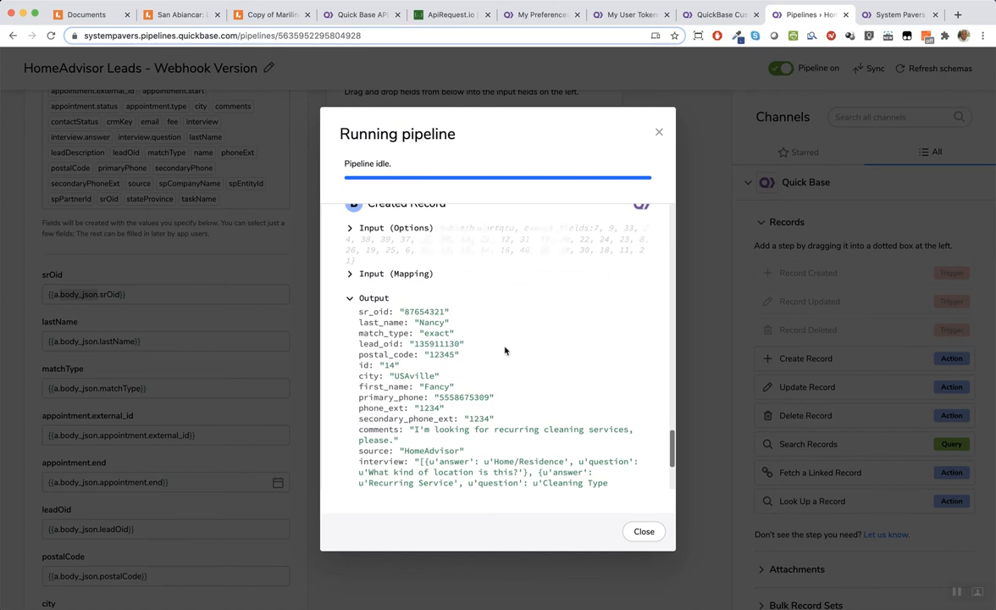
scroll(504, 370, down, 2)
scroll(504, 370, down, 15)
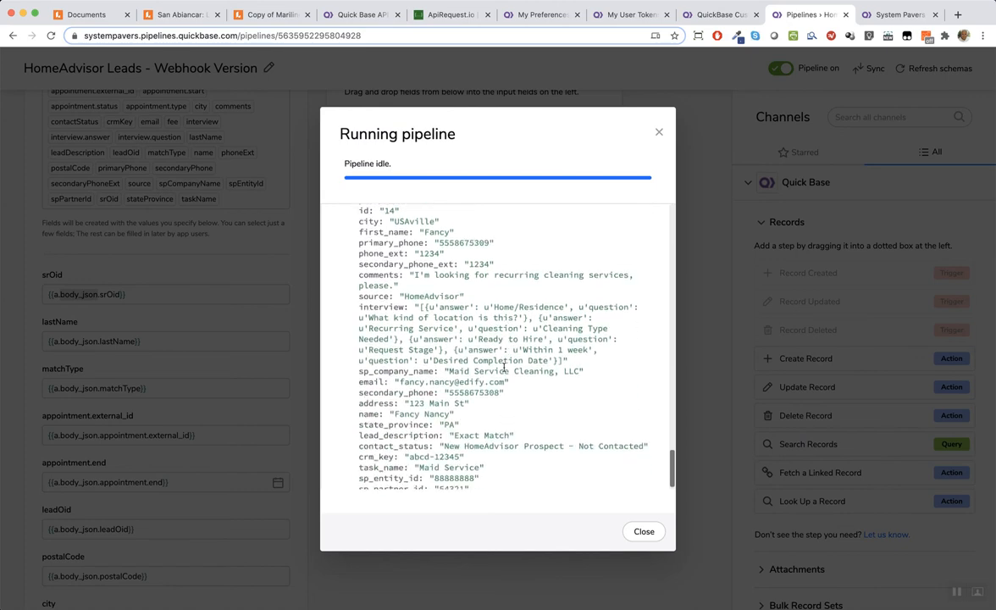
scroll(504, 370, up, 15)
scroll(505, 371, down, 3)
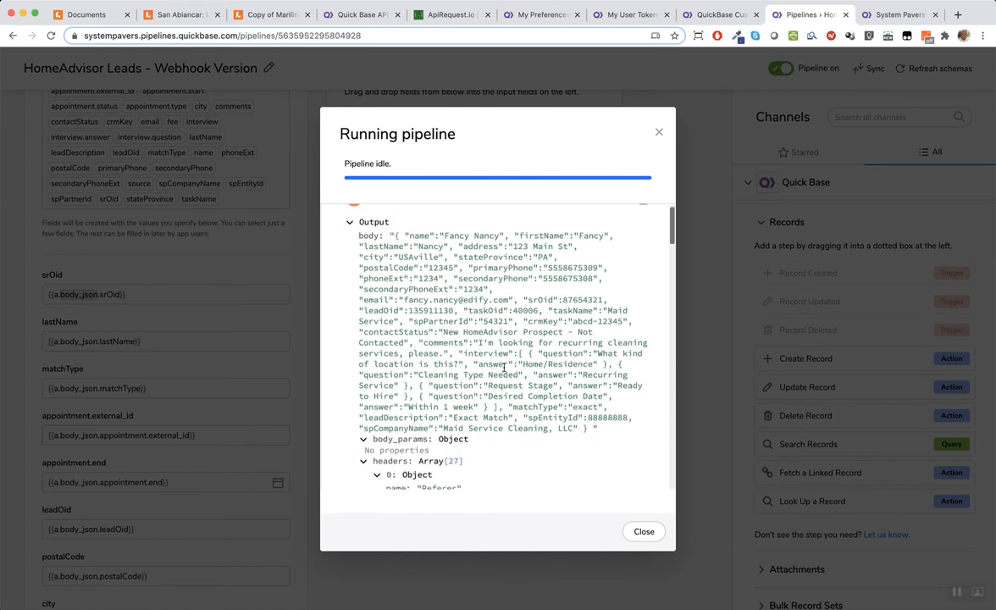
scroll(504, 367, up, 3)
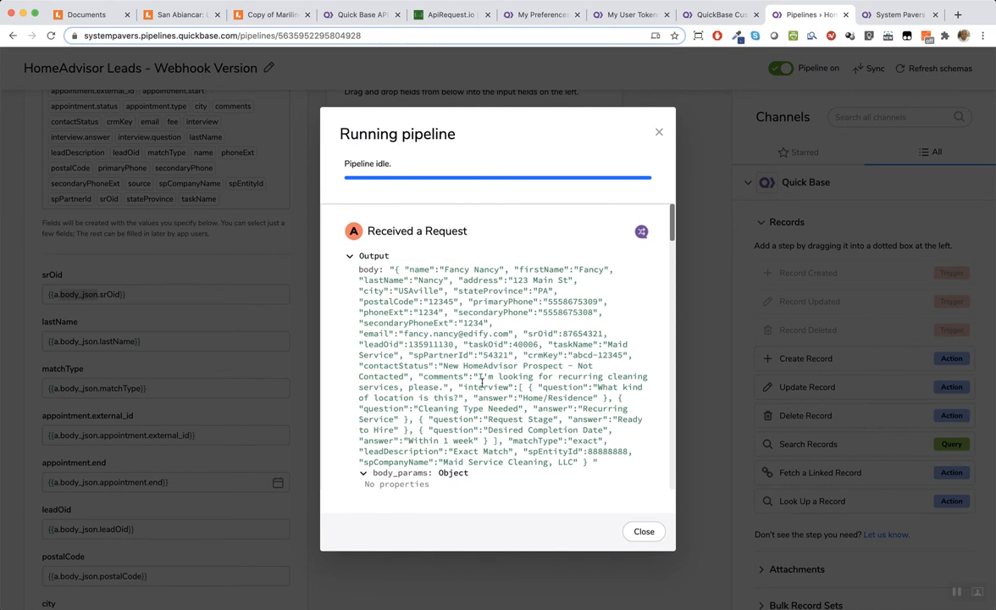
Locate the body_json object below the headers in the received request's output, highlight its name, and collapse and re-expand it.
scroll(483, 383, down, 15)
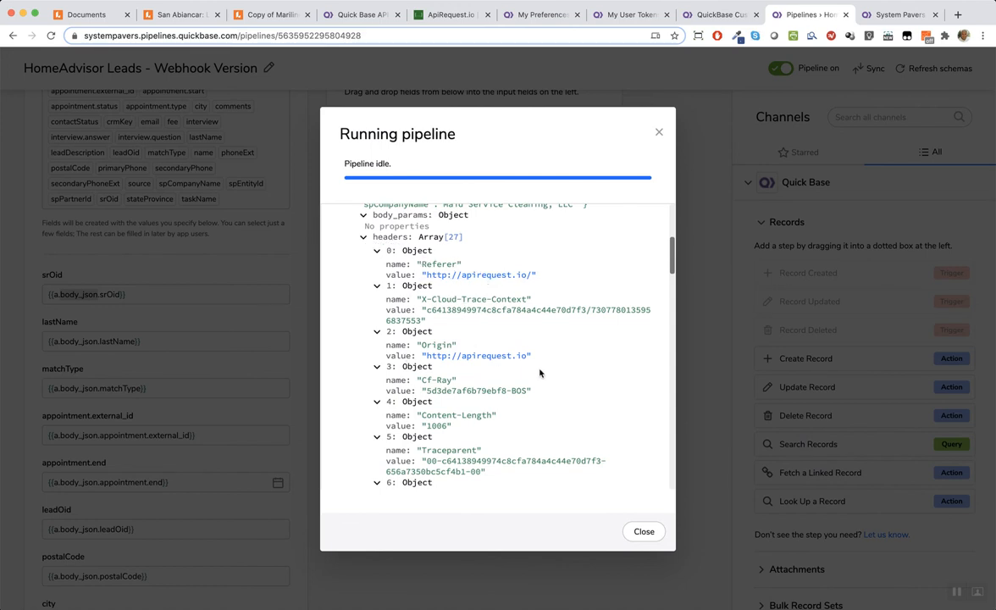
scroll(540, 373, down, 12)
scroll(540, 372, down, 10)
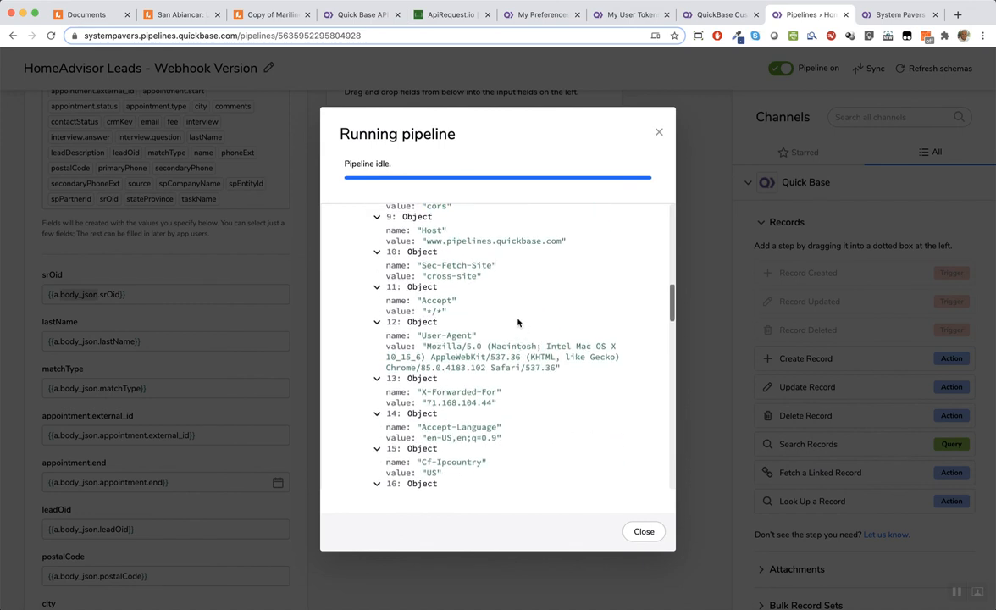
scroll(519, 322, down, 4)
scroll(519, 322, down, 17)
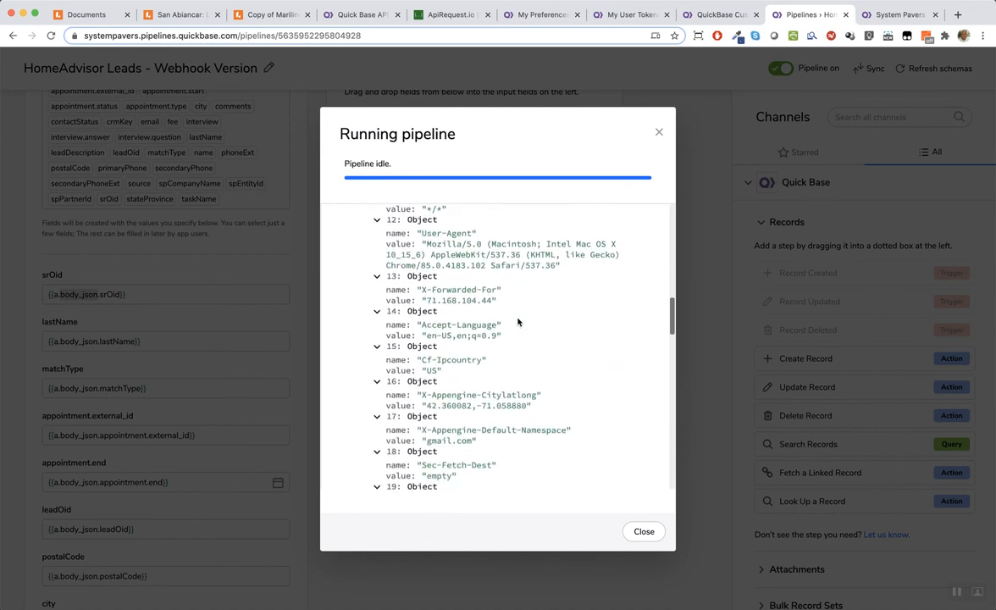
scroll(518, 322, down, 1)
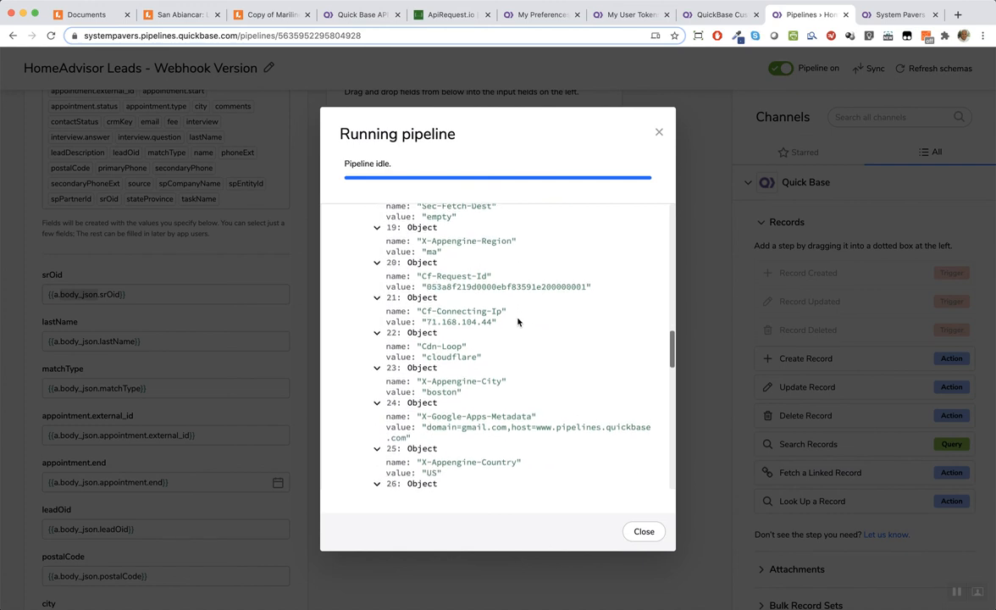
scroll(519, 322, down, 12)
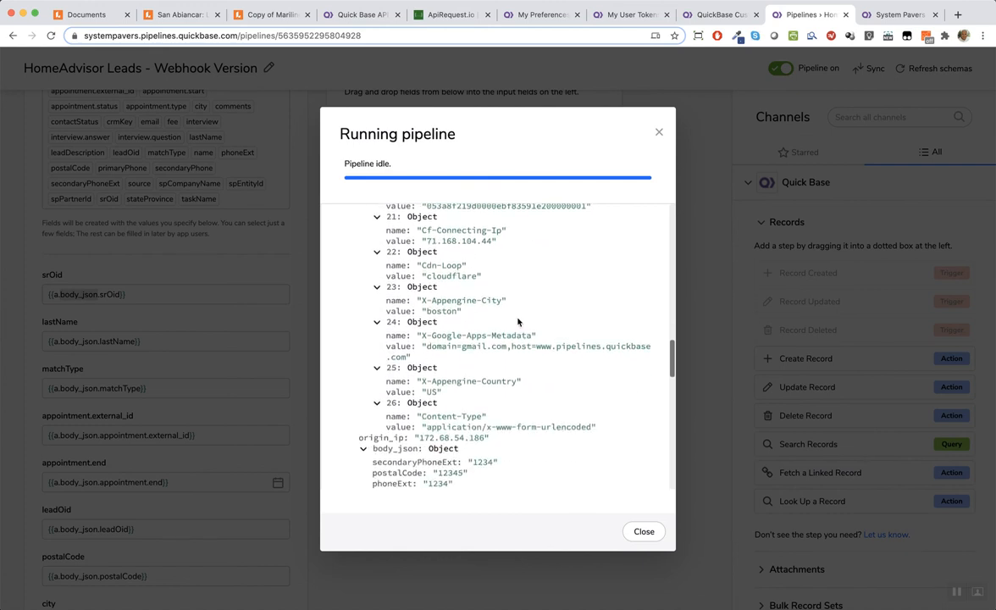
scroll(519, 322, down, 1)
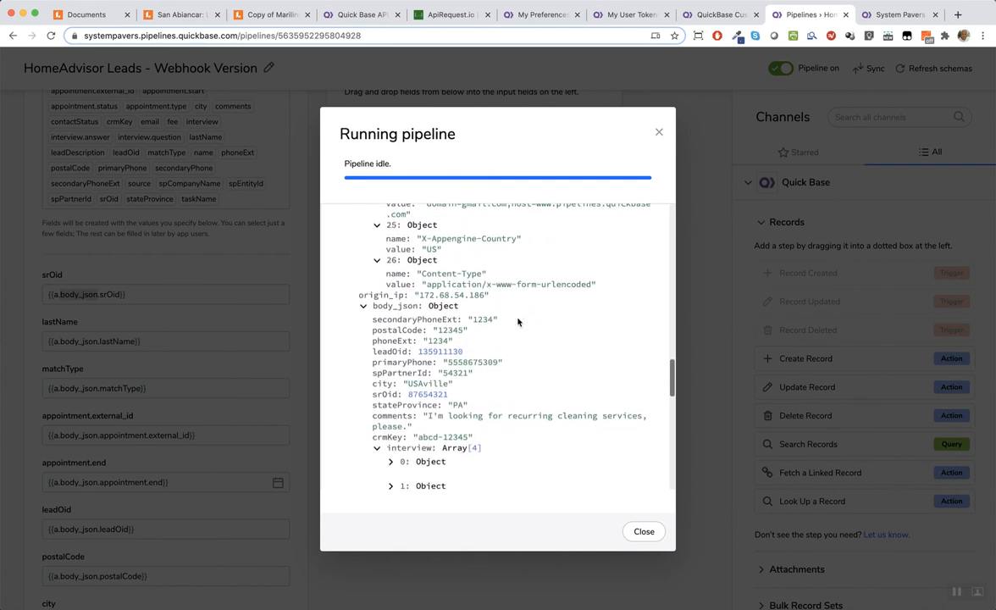
click(363, 307)
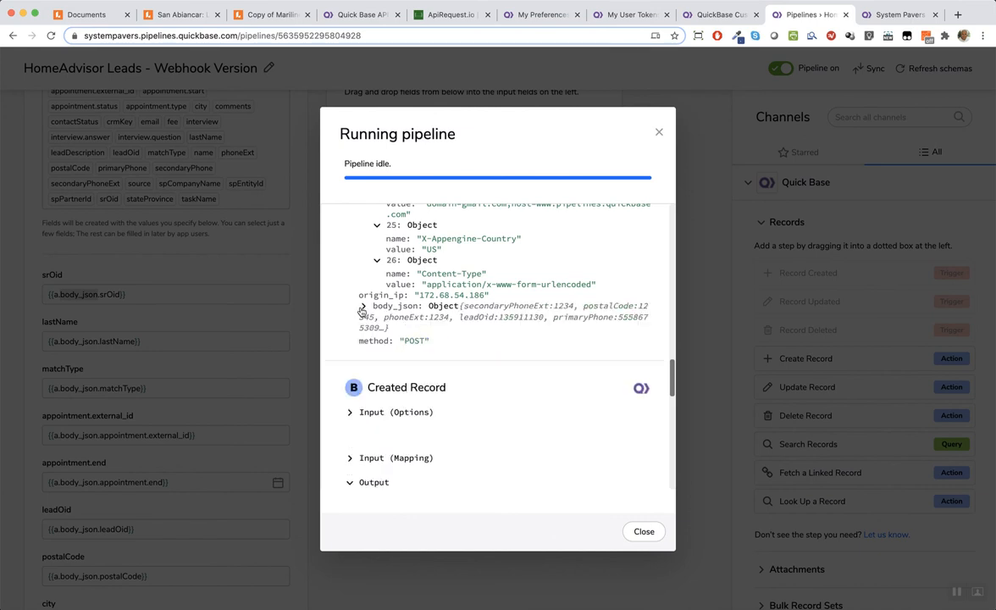
double_click(412, 307)
click(362, 306)
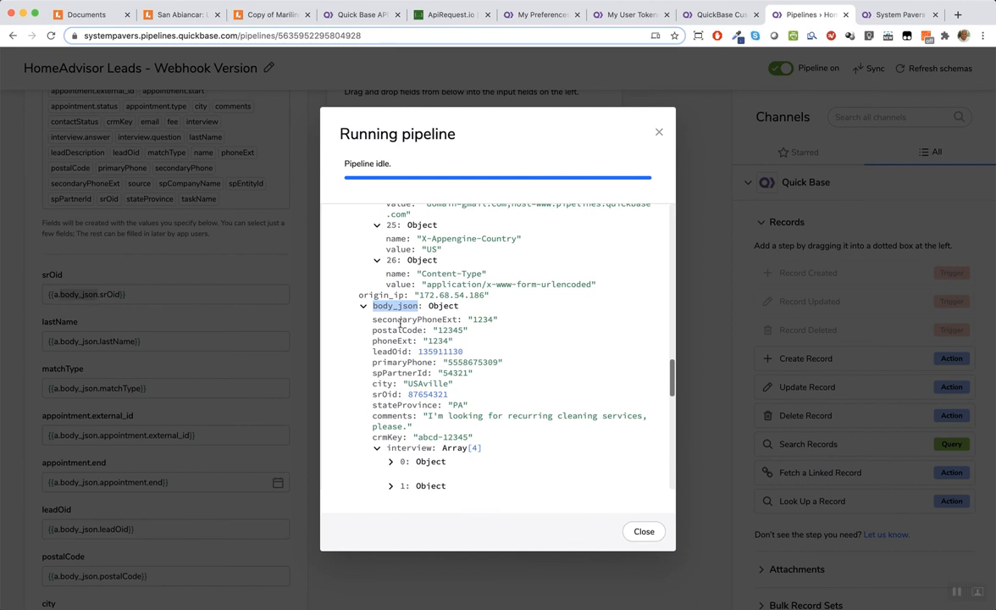
Highlight the secondaryPhoneExt field and its parent body_json in the received request's output, and collapse the body_json object.
drag(373, 321, 457, 318)
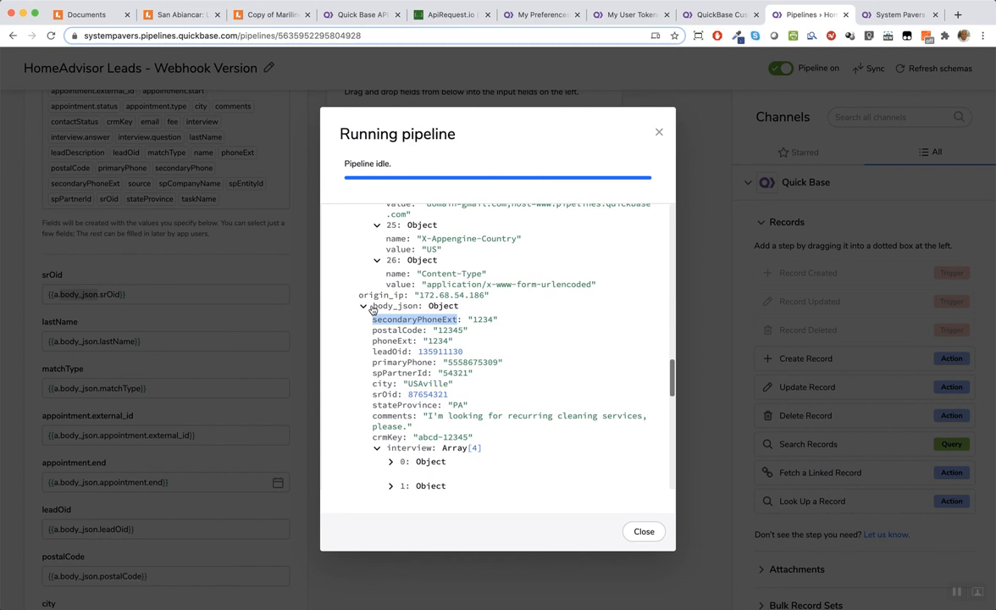
drag(372, 306, 416, 311)
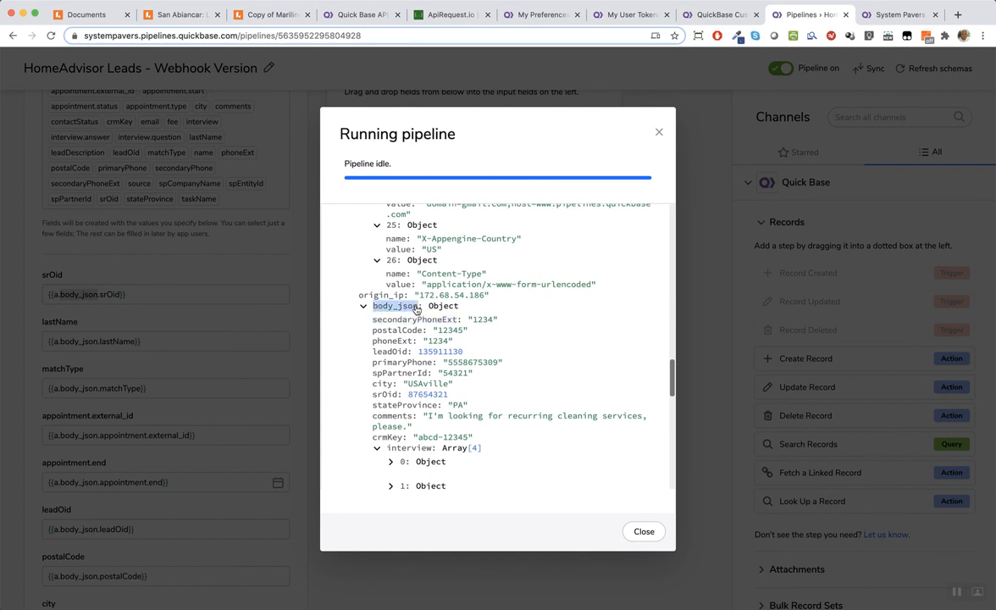
click(363, 306)
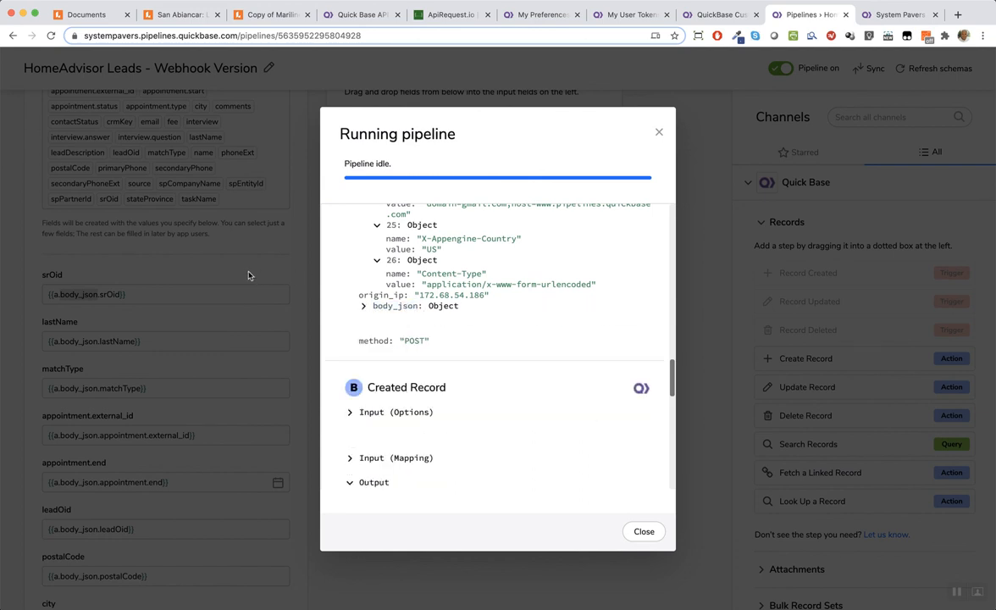
Close the Running pipeline log and view the pipeline from its Incoming Request step.
click(643, 532)
scroll(191, 254, up, 5)
scroll(199, 262, up, 2)
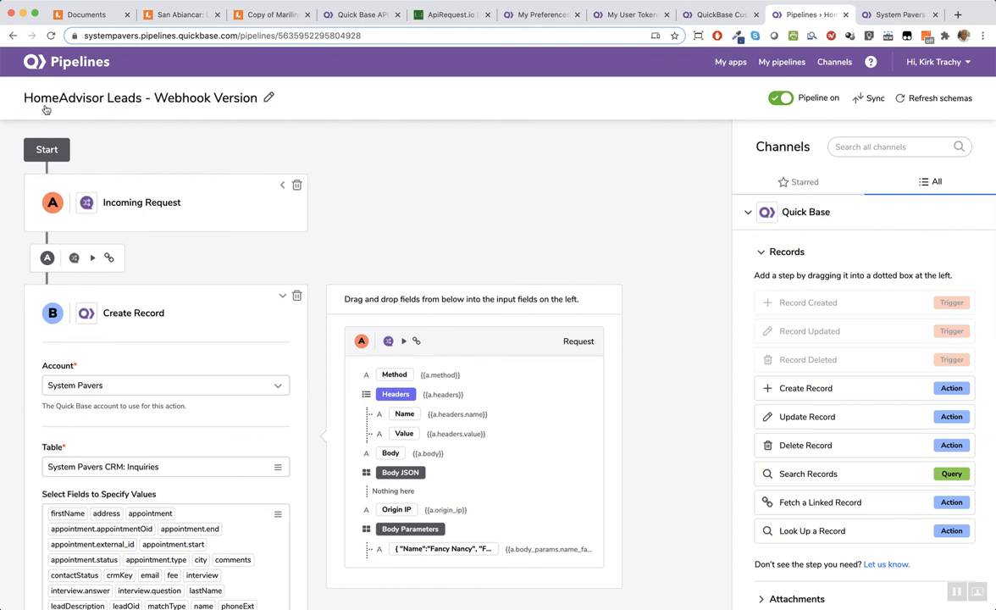
Switch to ApiRequest.io, dismiss the request error dialog, highlight the site's address, and review the Request Builder with the generated curl command.
click(450, 15)
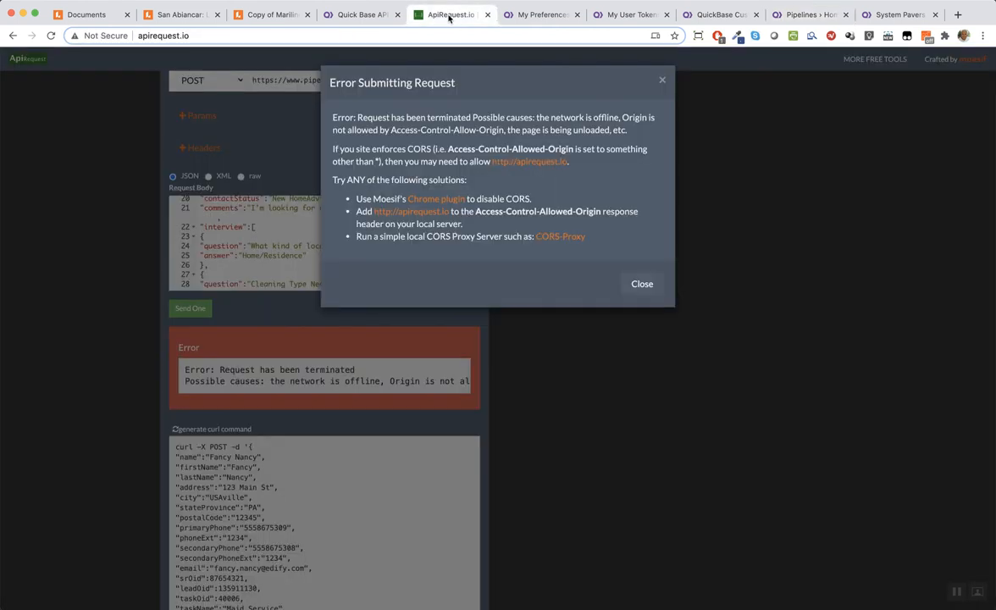
click(663, 80)
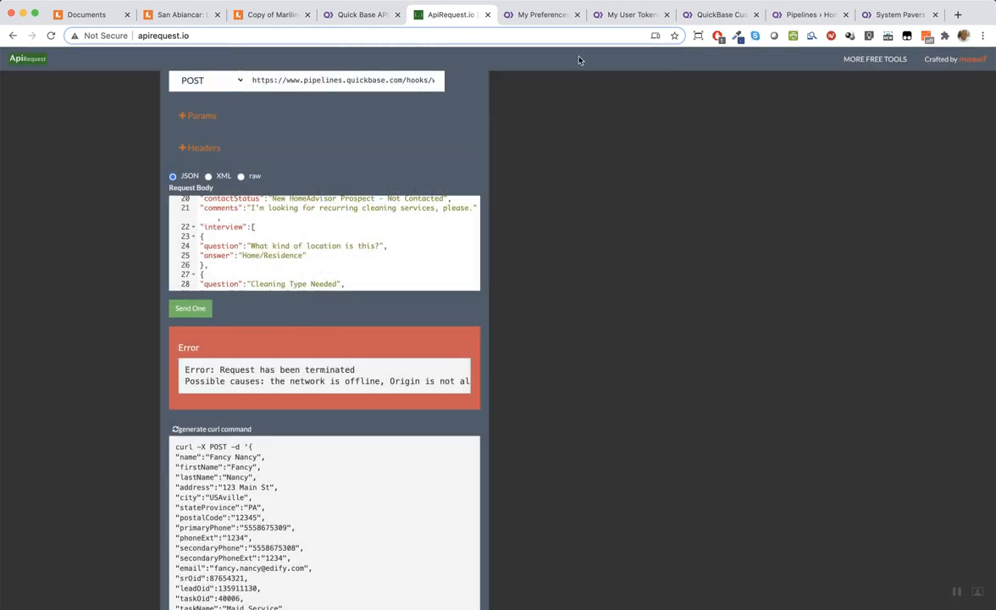
drag(135, 36, 203, 36)
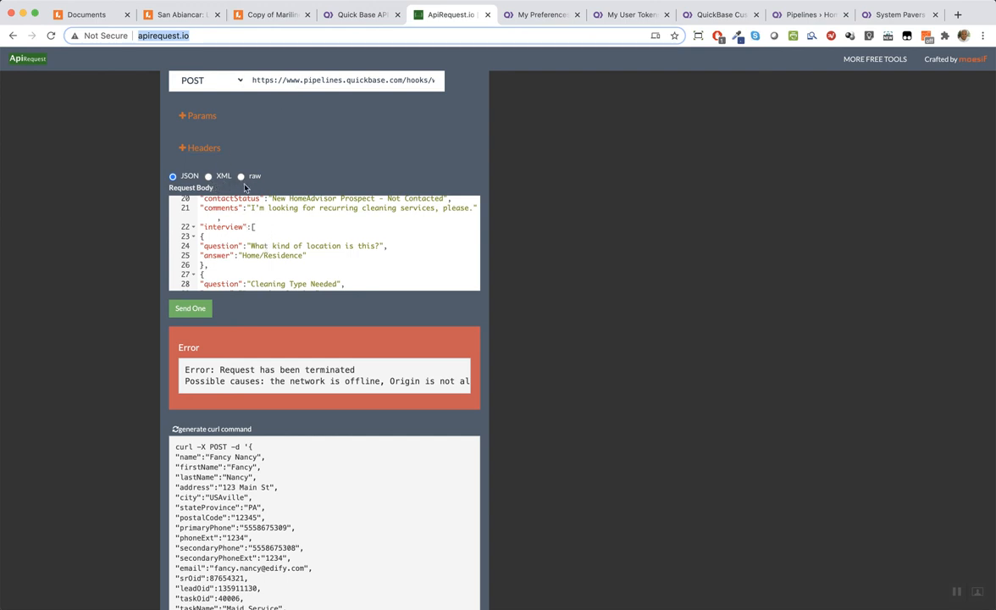
scroll(289, 271, down, 8)
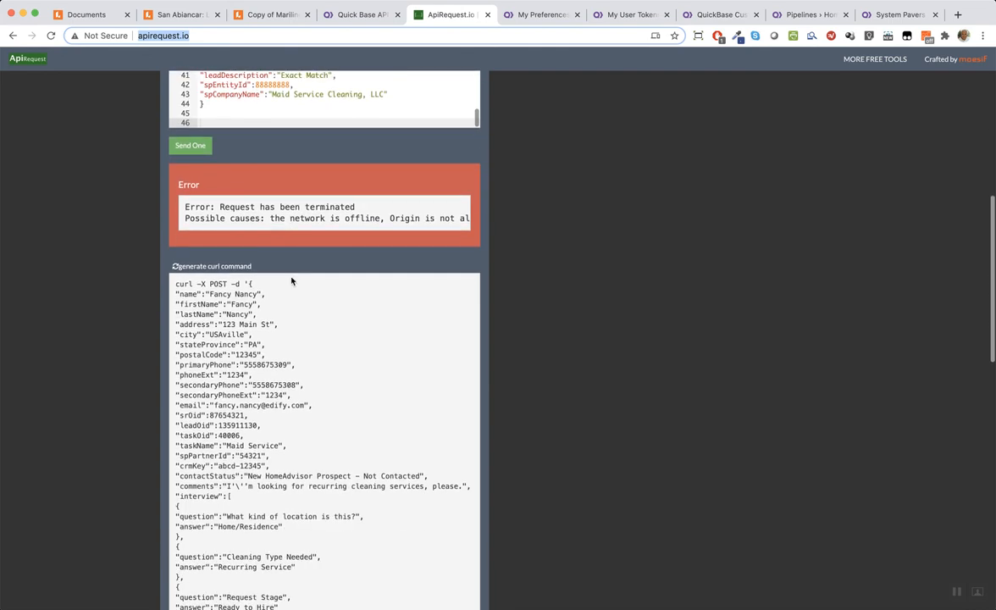
scroll(292, 280, up, 10)
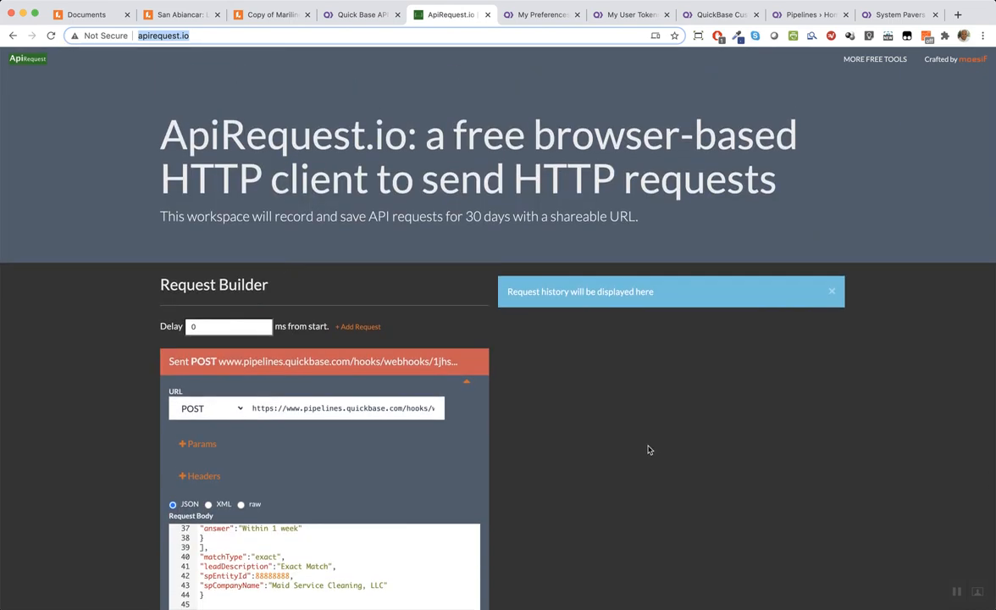
click(649, 450)
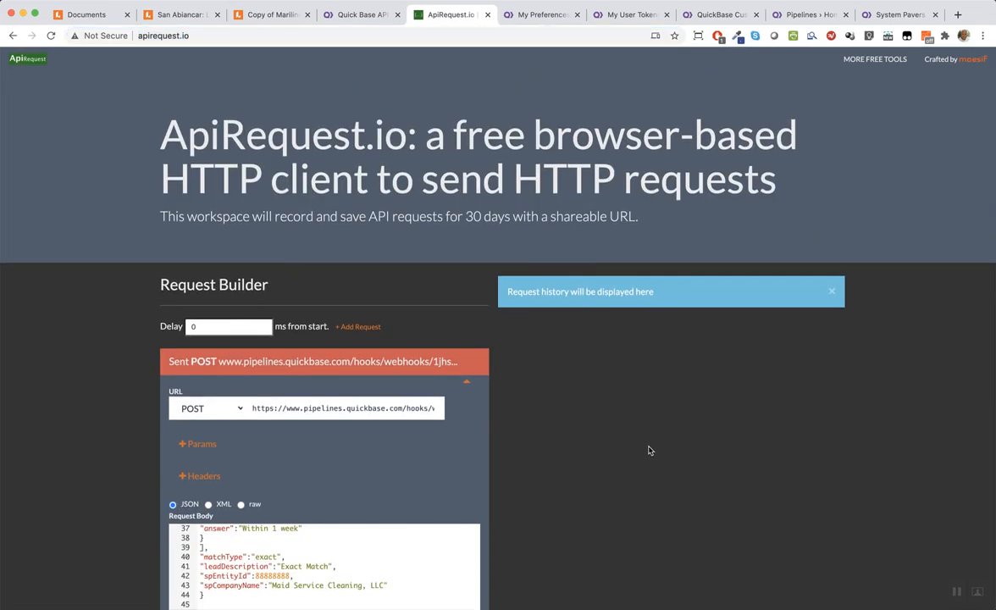